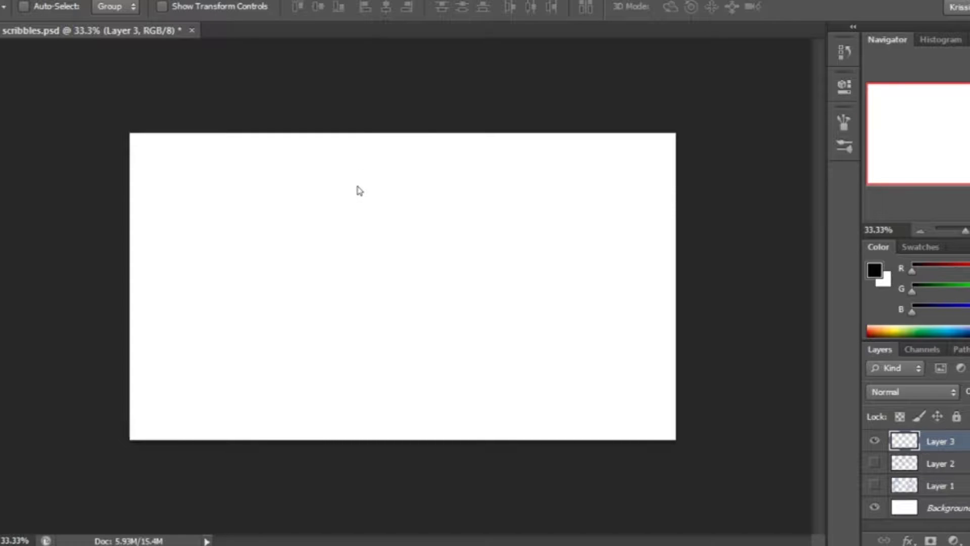
Step: Zoom in and switch to the green Brush, undoing a trial arc stroke
{"action": "key", "text": "ctrl+plus"}
{"action": "key", "text": "b"}
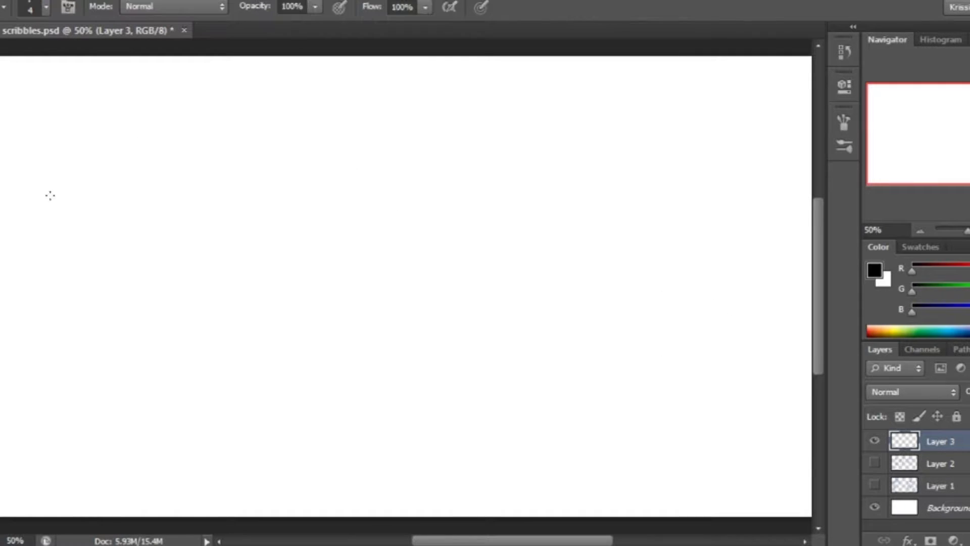
{"action": "left_click_drag", "start_coordinate": [39, 145], "coordinate": [202, 134]}
{"action": "key", "text": "ctrl+z"}
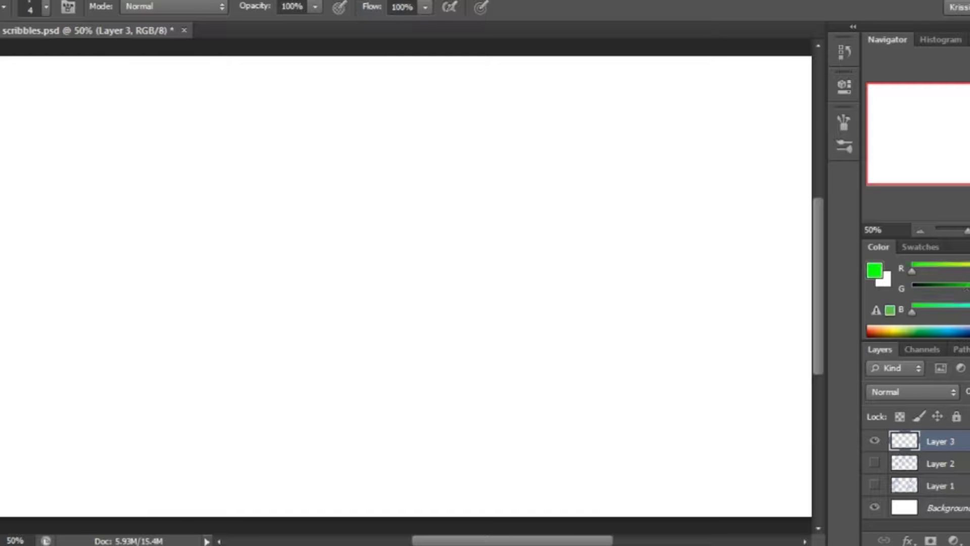
Step: Sketch the head outline with vertical, horizontal and diagonal guide lines
{"action": "left_click_drag", "start_coordinate": [20, 143], "coordinate": [223, 281]}
{"action": "left_click_drag", "start_coordinate": [237, 192], "coordinate": [207, 375]}
{"action": "left_click_drag", "start_coordinate": [20, 355], "coordinate": [173, 407]}
{"action": "left_click_drag", "start_coordinate": [123, 103], "coordinate": [174, 399]}
{"action": "left_click_drag", "start_coordinate": [235, 288], "coordinate": [41, 314]}
{"action": "left_click_drag", "start_coordinate": [88, 316], "coordinate": [189, 312]}
{"action": "left_click_drag", "start_coordinate": [230, 195], "coordinate": [50, 271]}
{"action": "left_click_drag", "start_coordinate": [234, 276], "coordinate": [32, 346]}
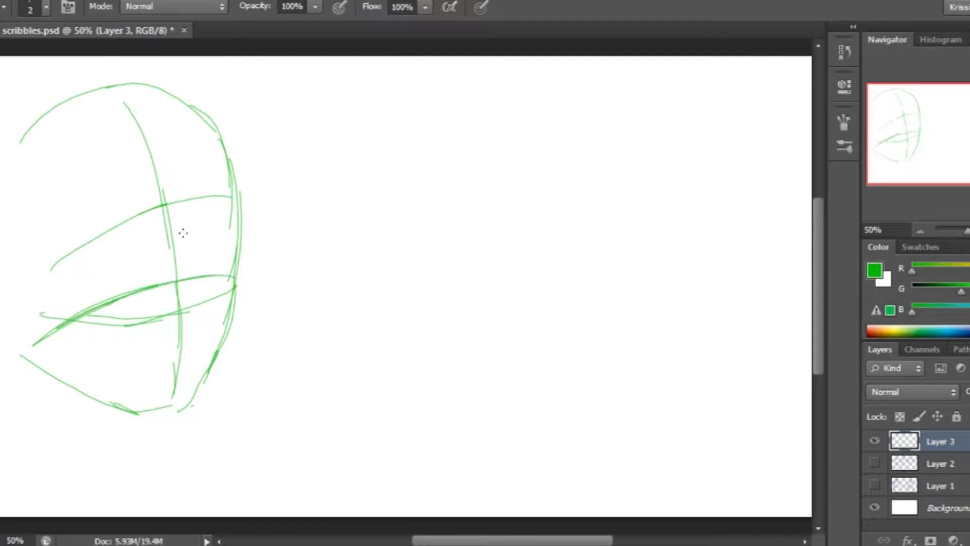
{"action": "left_click_drag", "start_coordinate": [19, 266], "coordinate": [240, 191]}
{"action": "mouse_move", "coordinate": [71, 252]}
{"action": "left_mouse_down"}
{"action": "mouse_move", "coordinate": [156, 208]}
{"action": "mouse_move", "coordinate": [162, 277]}
{"action": "left_mouse_up"}
Step: Draw both eyes with irises, the nose side, mouth, eyebrows and jawline
{"action": "left_click_drag", "start_coordinate": [144, 210], "coordinate": [151, 273]}
{"action": "left_click_drag", "start_coordinate": [75, 295], "coordinate": [167, 278]}
{"action": "left_click_drag", "start_coordinate": [179, 228], "coordinate": [195, 310]}
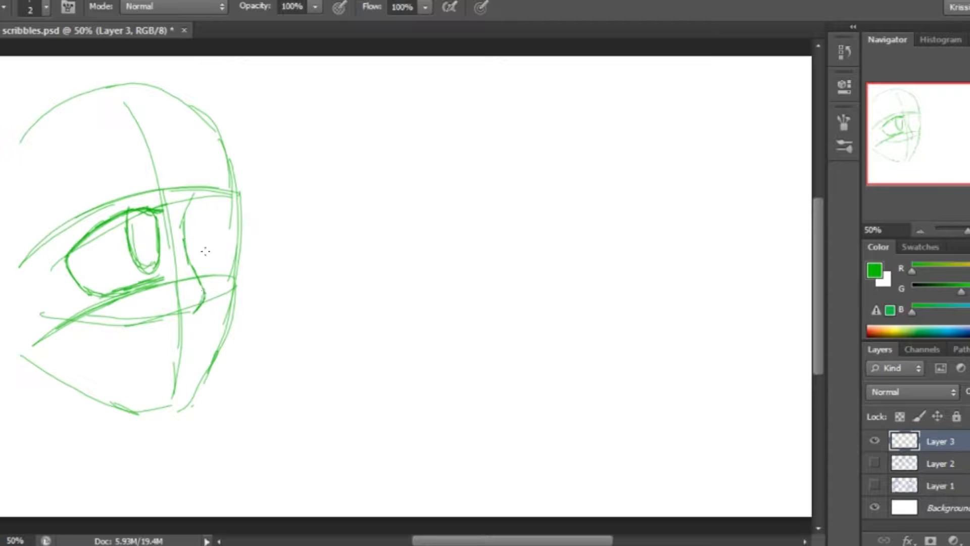
{"action": "mouse_move", "coordinate": [177, 342]}
{"action": "left_mouse_down"}
{"action": "mouse_move", "coordinate": [116, 354]}
{"action": "mouse_move", "coordinate": [189, 373]}
{"action": "mouse_move", "coordinate": [174, 382]}
{"action": "left_mouse_up"}
{"action": "mouse_move", "coordinate": [194, 214]}
{"action": "left_mouse_down"}
{"action": "mouse_move", "coordinate": [238, 239]}
{"action": "mouse_move", "coordinate": [222, 276]}
{"action": "left_mouse_up"}
{"action": "left_click_drag", "start_coordinate": [225, 217], "coordinate": [217, 268]}
{"action": "mouse_move", "coordinate": [58, 222]}
{"action": "left_mouse_down"}
{"action": "mouse_move", "coordinate": [144, 174]}
{"action": "mouse_move", "coordinate": [231, 191]}
{"action": "left_mouse_up"}
{"action": "left_click_drag", "start_coordinate": [152, 178], "coordinate": [58, 218]}
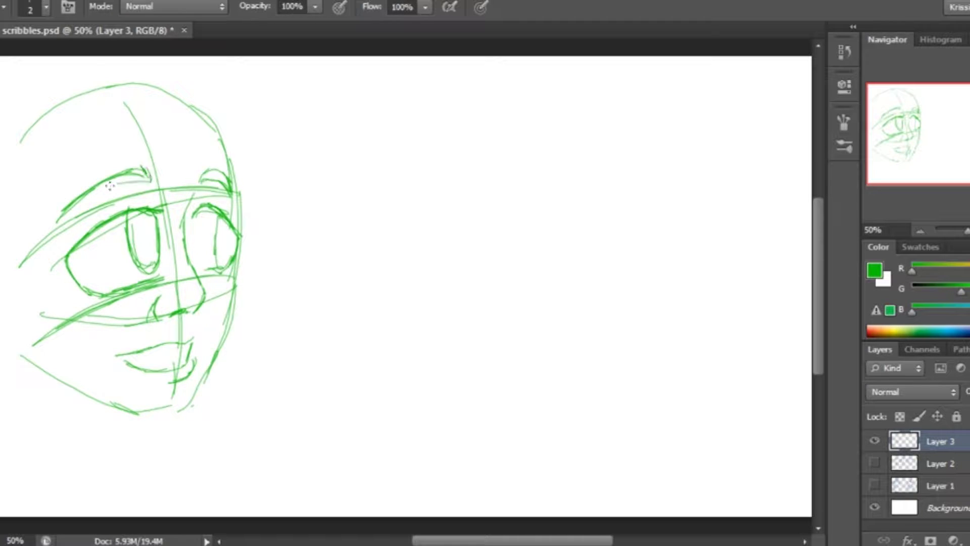
{"action": "mouse_move", "coordinate": [214, 366]}
{"action": "left_mouse_down"}
{"action": "mouse_move", "coordinate": [131, 414]}
{"action": "mouse_move", "coordinate": [26, 323]}
{"action": "left_mouse_up"}
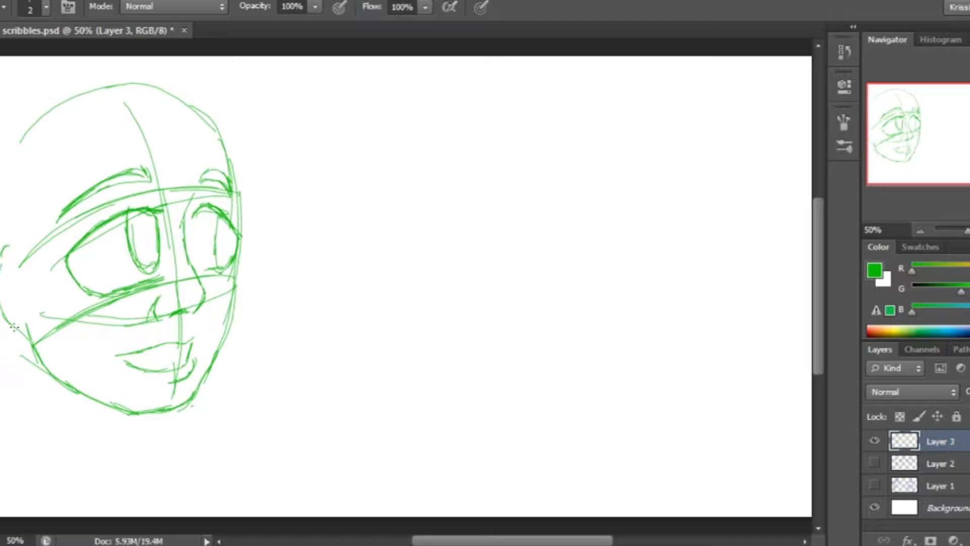
Step: Erase the thick left eye corner strokes and the nose, centre and cheek guides
{"action": "scroll", "coordinate": [404, 282], "scroll_direction": "left", "scroll_amount": 3}
{"action": "mouse_move", "coordinate": [167, 247]}
{"action": "left_mouse_down"}
{"action": "mouse_move", "coordinate": [187, 295]}
{"action": "mouse_move", "coordinate": [150, 258]}
{"action": "mouse_move", "coordinate": [162, 286]}
{"action": "left_mouse_up"}
{"action": "key", "text": "e"}
{"action": "mouse_move", "coordinate": [167, 227]}
{"action": "left_mouse_down"}
{"action": "mouse_move", "coordinate": [207, 242]}
{"action": "mouse_move", "coordinate": [162, 283]}
{"action": "mouse_move", "coordinate": [167, 253]}
{"action": "left_mouse_up"}
{"action": "key", "text": "b"}
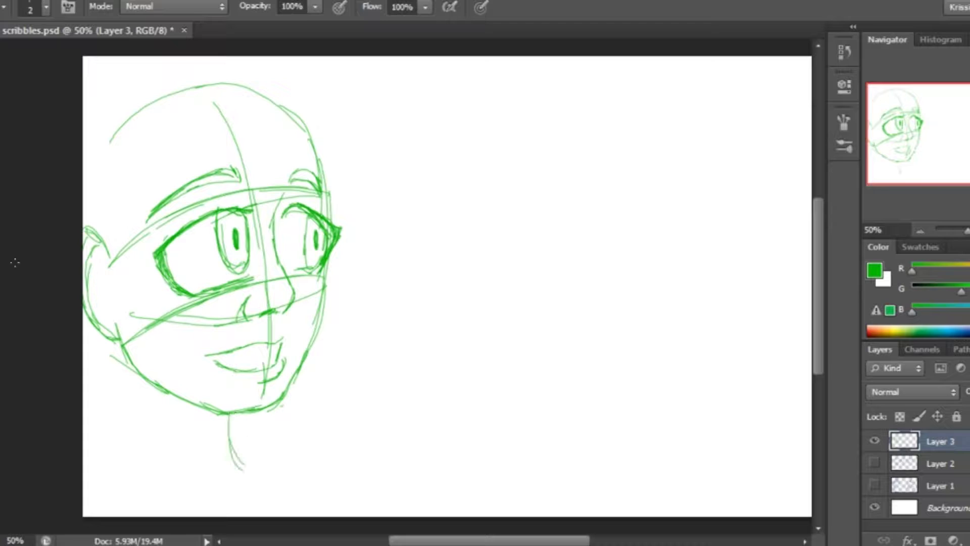
{"action": "key", "text": "e"}
{"action": "mouse_move", "coordinate": [237, 323]}
{"action": "left_mouse_down"}
{"action": "mouse_move", "coordinate": [278, 283]}
{"action": "mouse_move", "coordinate": [257, 197]}
{"action": "mouse_move", "coordinate": [167, 318]}
{"action": "left_mouse_up"}
{"action": "mouse_move", "coordinate": [253, 283]}
{"action": "left_mouse_down"}
{"action": "mouse_move", "coordinate": [126, 341]}
{"action": "mouse_move", "coordinate": [96, 449]}
{"action": "left_mouse_up"}
{"action": "key", "text": "b"}
Step: Draw the neck and shoulder lines and retrace the right side of the head and jaw
{"action": "left_click_drag", "start_coordinate": [232, 452], "coordinate": [299, 514]}
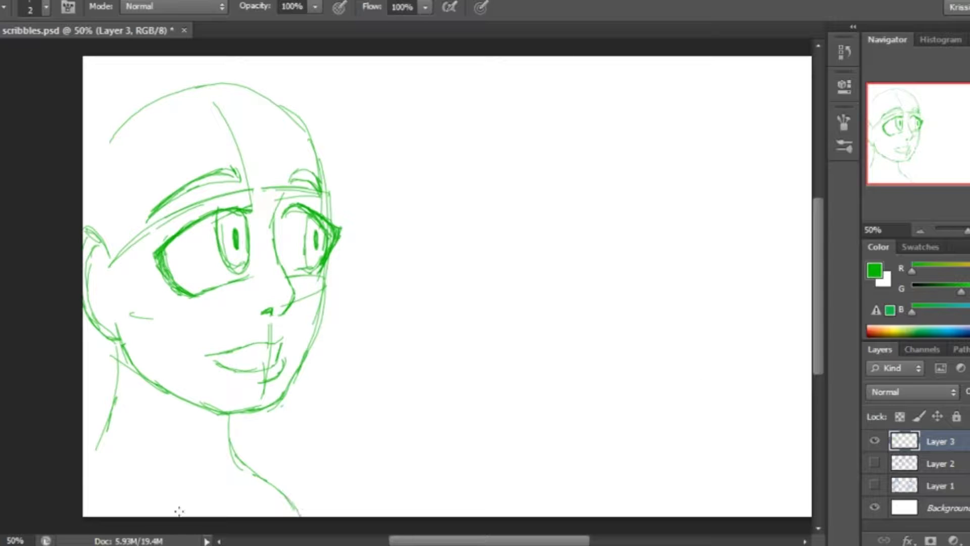
{"action": "left_click_drag", "start_coordinate": [100, 481], "coordinate": [134, 515]}
{"action": "left_click_drag", "start_coordinate": [253, 467], "coordinate": [247, 512]}
{"action": "left_click_drag", "start_coordinate": [118, 342], "coordinate": [95, 468]}
{"action": "left_click_drag", "start_coordinate": [133, 515], "coordinate": [95, 458]}
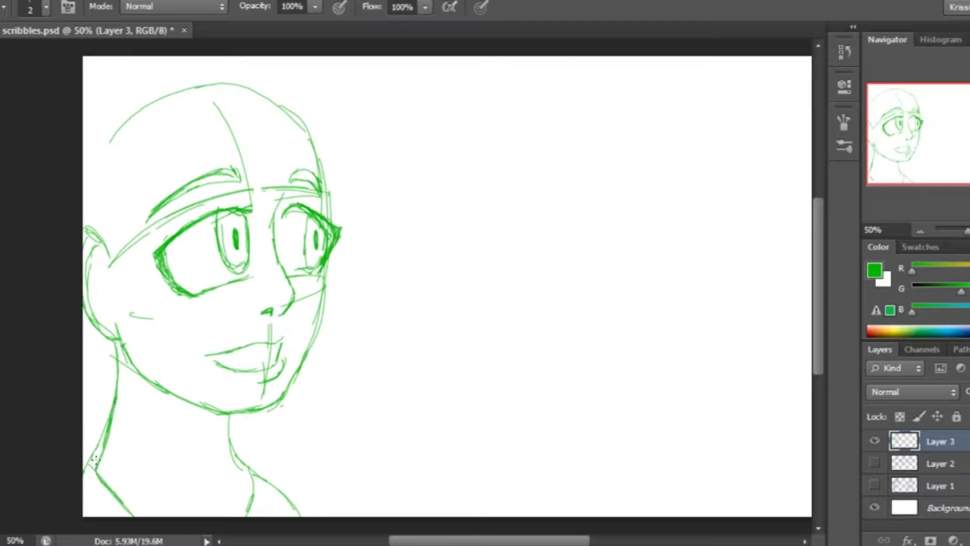
{"action": "left_click_drag", "start_coordinate": [245, 457], "coordinate": [303, 514]}
{"action": "left_click_drag", "start_coordinate": [329, 223], "coordinate": [306, 127]}
{"action": "left_click_drag", "start_coordinate": [331, 262], "coordinate": [308, 361]}
{"action": "left_click_drag", "start_coordinate": [326, 323], "coordinate": [283, 401]}
Step: Erase stray cheek, forehead and above-eye strokes and redraw the ear
{"action": "key", "text": "e"}
{"action": "left_click_drag", "start_coordinate": [323, 281], "coordinate": [314, 333]}
{"action": "mouse_move", "coordinate": [267, 193]}
{"action": "left_mouse_down"}
{"action": "mouse_move", "coordinate": [247, 185]}
{"action": "mouse_move", "coordinate": [108, 265]}
{"action": "left_mouse_up"}
{"action": "left_click_drag", "start_coordinate": [152, 318], "coordinate": [129, 312]}
{"action": "mouse_move", "coordinate": [91, 244]}
{"action": "left_mouse_down"}
{"action": "mouse_move", "coordinate": [96, 329]}
{"action": "mouse_move", "coordinate": [99, 252]}
{"action": "left_mouse_up"}
{"action": "key", "text": "b"}
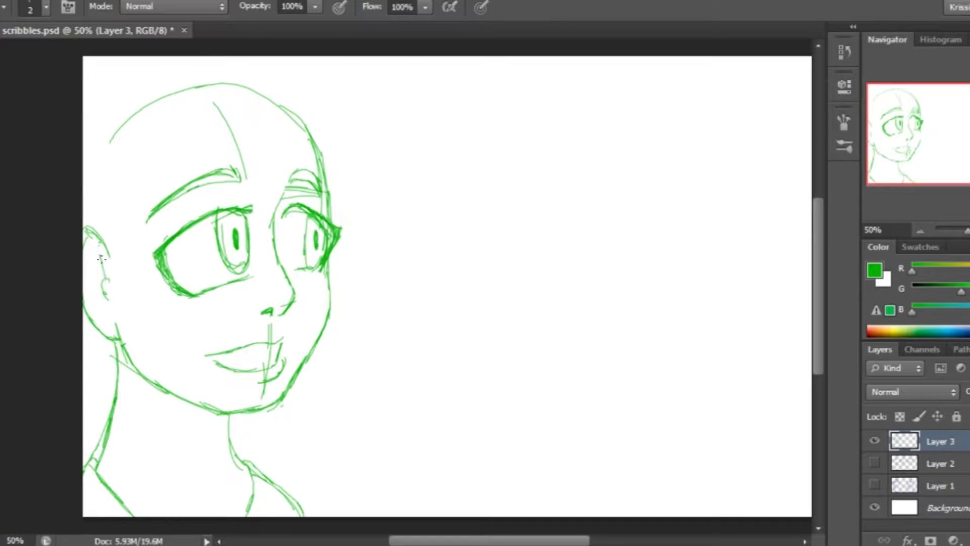
{"action": "key", "text": "e"}
{"action": "left_click_drag", "start_coordinate": [278, 187], "coordinate": [311, 208]}
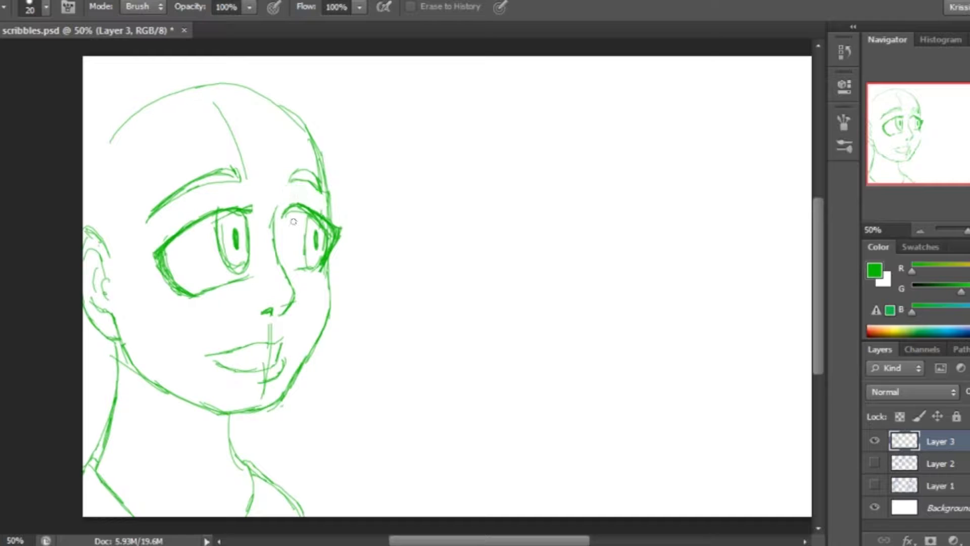
{"action": "key", "text": "b"}
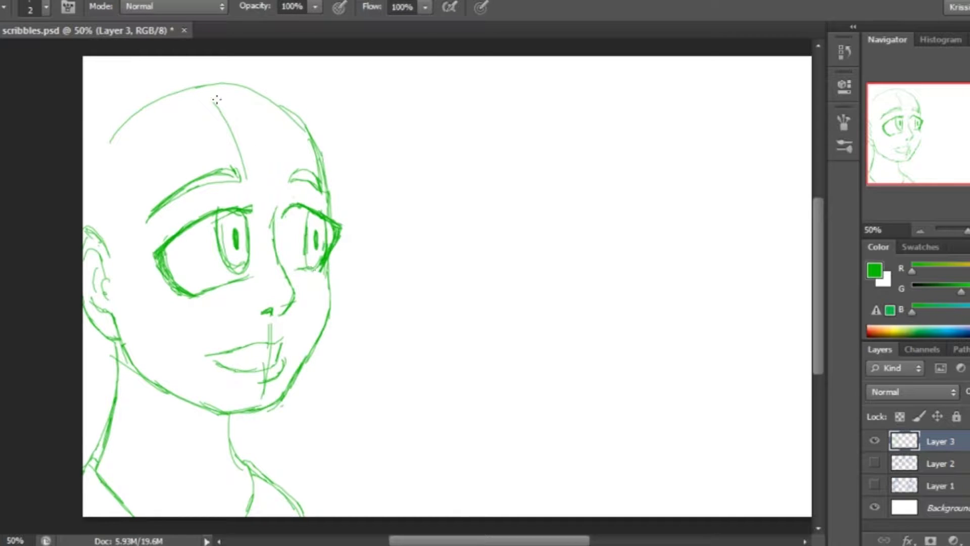
Step: Draw hair strands across the forehead, past the eye and down both sides
{"action": "left_click_drag", "start_coordinate": [228, 132], "coordinate": [121, 277]}
{"action": "left_click_drag", "start_coordinate": [202, 141], "coordinate": [107, 275]}
{"action": "mouse_move", "coordinate": [125, 230]}
{"action": "left_mouse_down"}
{"action": "mouse_move", "coordinate": [106, 290]}
{"action": "mouse_move", "coordinate": [121, 274]}
{"action": "left_mouse_up"}
{"action": "left_click_drag", "start_coordinate": [121, 260], "coordinate": [186, 174]}
{"action": "left_click_drag", "start_coordinate": [127, 343], "coordinate": [146, 498]}
{"action": "left_click_drag", "start_coordinate": [84, 457], "coordinate": [116, 447]}
{"action": "left_click_drag", "start_coordinate": [233, 112], "coordinate": [358, 276]}
{"action": "left_click_drag", "start_coordinate": [200, 79], "coordinate": [364, 369]}
Step: Extend the hair edge and add shoulder, collar and top-left outer hair lines
{"action": "left_click_drag", "start_coordinate": [370, 330], "coordinate": [329, 490]}
{"action": "left_click_drag", "start_coordinate": [230, 442], "coordinate": [328, 485]}
{"action": "left_click_drag", "start_coordinate": [295, 438], "coordinate": [331, 502]}
{"action": "mouse_move", "coordinate": [374, 207]}
{"action": "left_mouse_down"}
{"action": "mouse_move", "coordinate": [369, 349]}
{"action": "mouse_move", "coordinate": [328, 492]}
{"action": "left_mouse_up"}
{"action": "left_click_drag", "start_coordinate": [373, 336], "coordinate": [343, 462]}
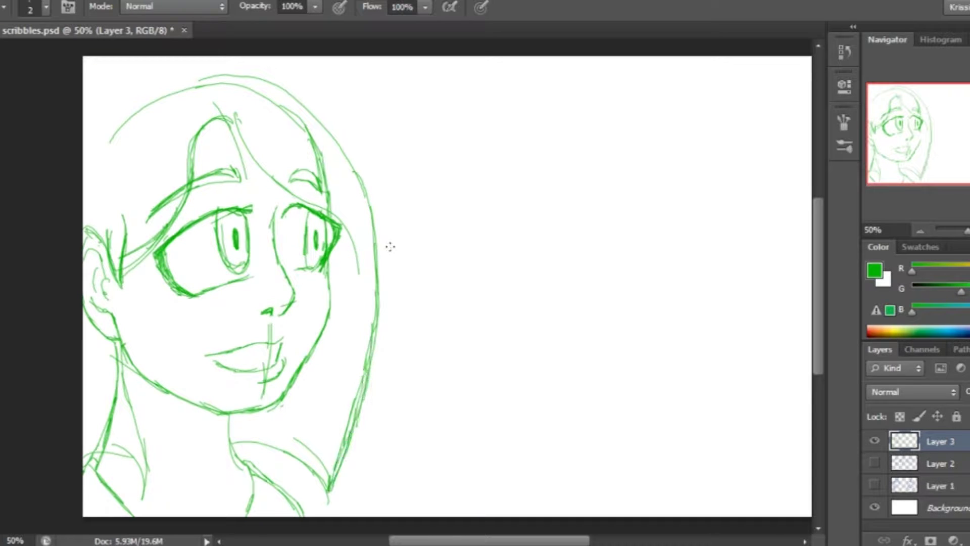
{"action": "mouse_move", "coordinate": [202, 74]}
{"action": "left_mouse_down"}
{"action": "mouse_move", "coordinate": [83, 146]}
{"action": "mouse_move", "coordinate": [129, 119]}
{"action": "left_mouse_up"}
Step: Erase leftover sketch lines inside the hair and beside the right eye
{"action": "key", "text": "e"}
{"action": "left_click_drag", "start_coordinate": [162, 237], "coordinate": [124, 273]}
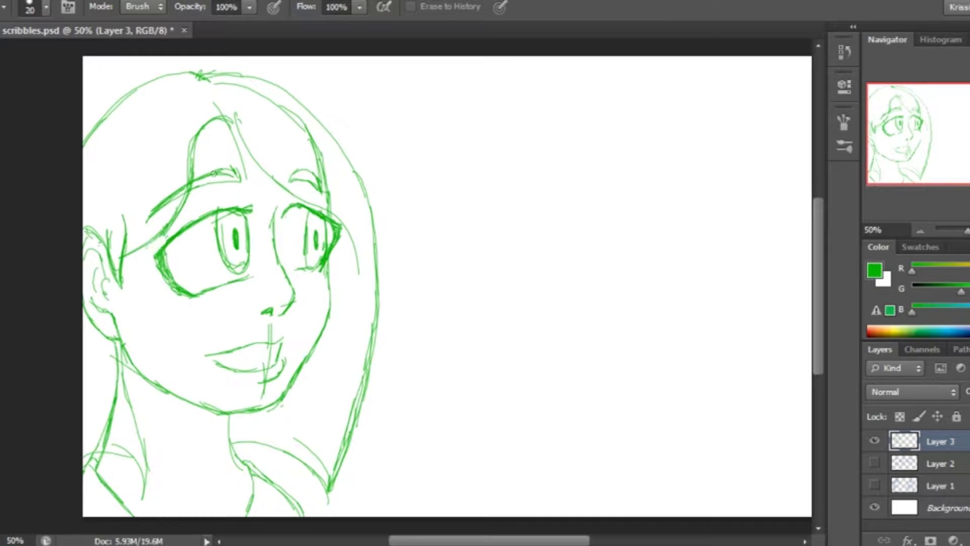
{"action": "mouse_move", "coordinate": [220, 84]}
{"action": "left_mouse_down"}
{"action": "mouse_move", "coordinate": [326, 192]}
{"action": "mouse_move", "coordinate": [332, 247]}
{"action": "left_mouse_up"}
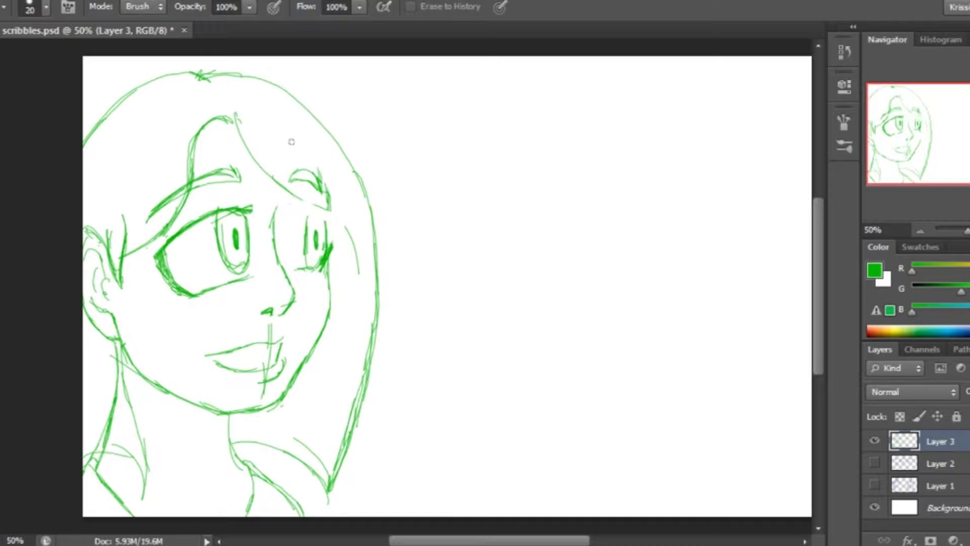
{"action": "key", "text": "b"}
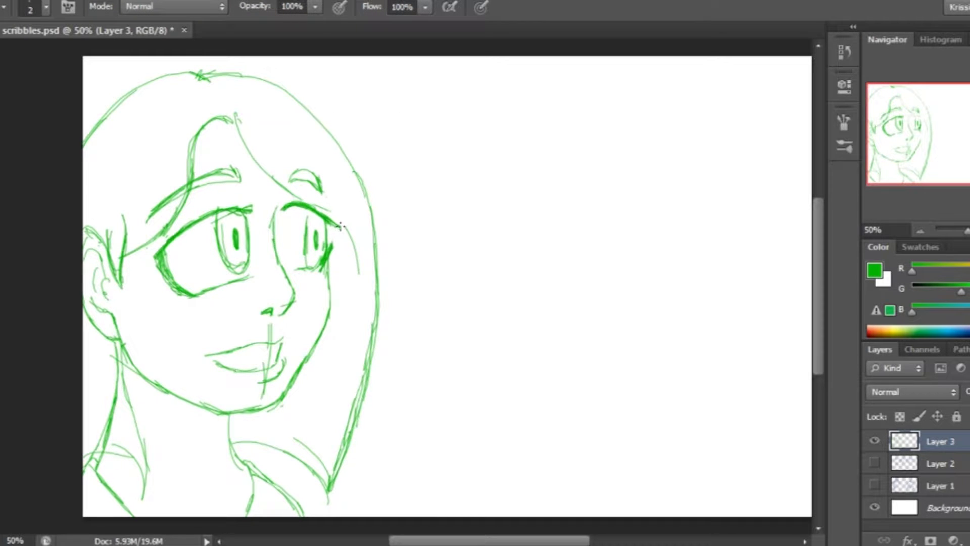
Step: Darken the eye lids and right eye edge, and clean small strokes on the chin
{"action": "left_click_drag", "start_coordinate": [247, 275], "coordinate": [204, 296]}
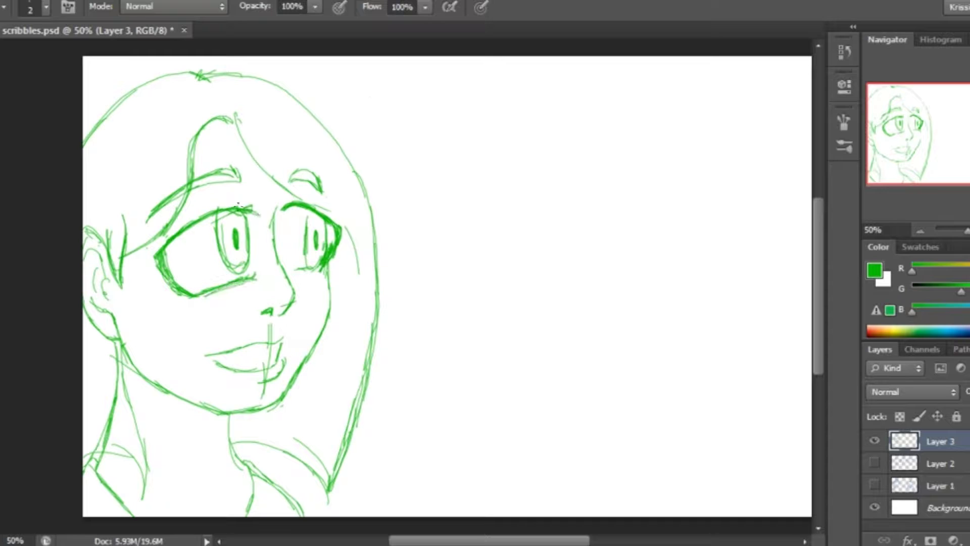
{"action": "left_click_drag", "start_coordinate": [240, 204], "coordinate": [183, 226]}
{"action": "key", "text": "e"}
{"action": "key", "text": "b"}
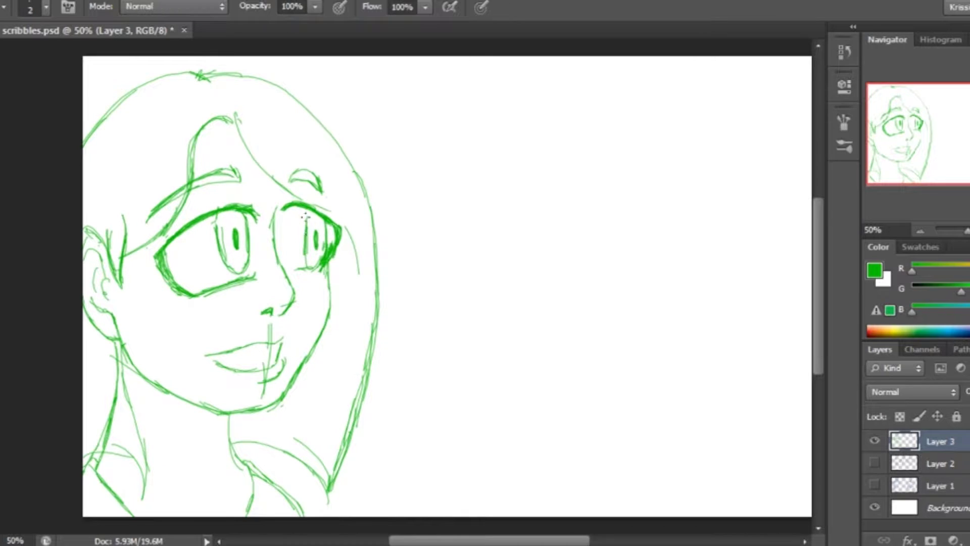
{"action": "left_click_drag", "start_coordinate": [349, 249], "coordinate": [347, 287]}
{"action": "key", "text": "e"}
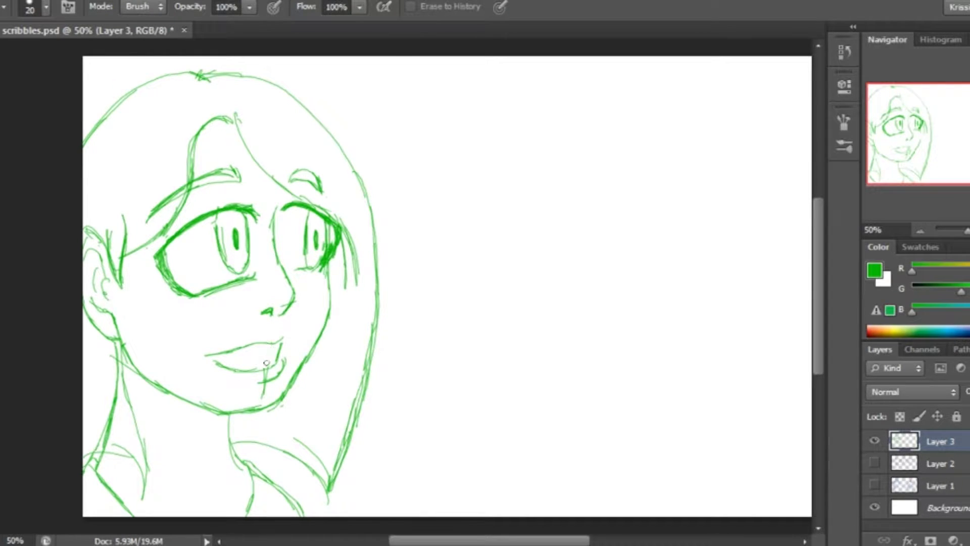
{"action": "key", "text": "b"}
{"action": "key", "text": "e"}
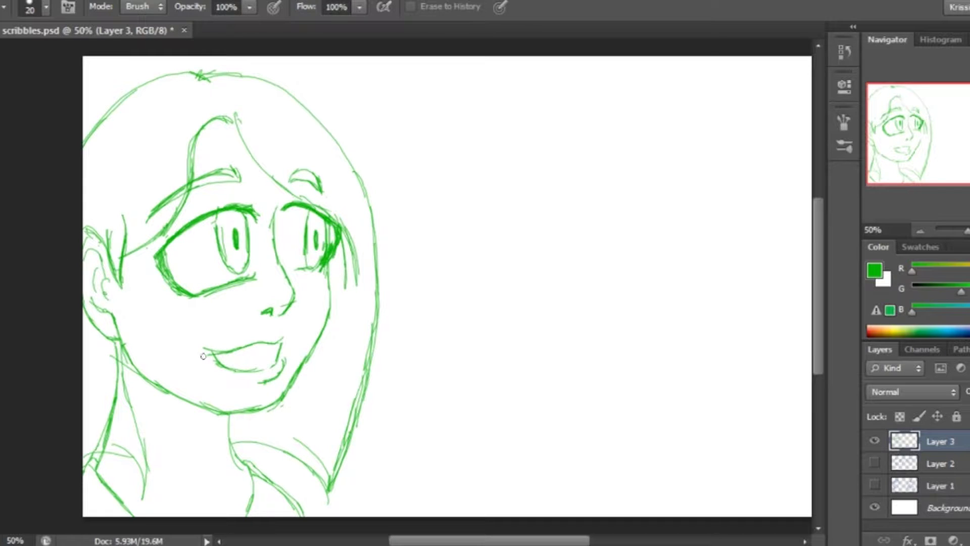
{"action": "key", "text": "b"}
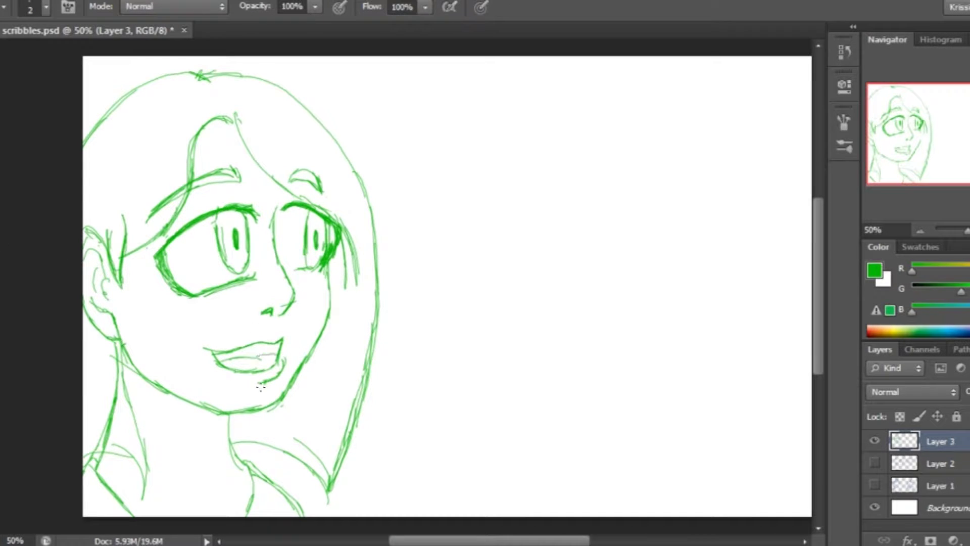
{"action": "key", "text": "e"}
{"action": "left_click_drag", "start_coordinate": [271, 385], "coordinate": [280, 368]}
{"action": "key", "text": "b"}
Step: Paste the Totodile image and place it against the face edge
{"action": "right_click", "coordinate": [394, 232]}
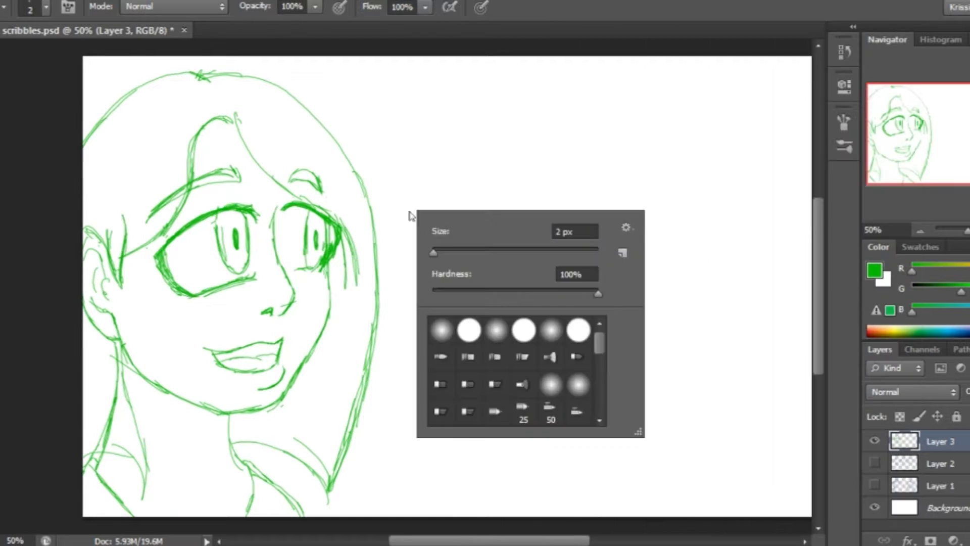
{"action": "key", "text": "Escape"}
{"action": "key", "text": "ctrl+v"}
{"action": "key", "text": "ctrl+t"}
{"action": "key", "text": "Return"}
{"action": "left_click_drag", "start_coordinate": [401, 288], "coordinate": [371, 276]}
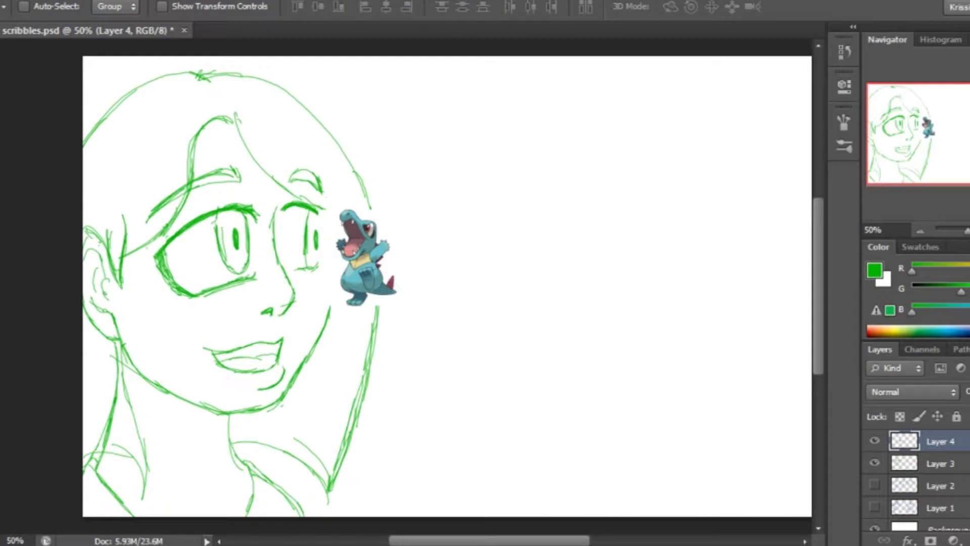
Step: Move Totodile onto the blank right side of the canvas
{"action": "key", "text": "w"}
{"action": "left_click", "coordinate": [331, 273]}
{"action": "key", "text": "ctrl+d"}
{"action": "key", "text": "v"}
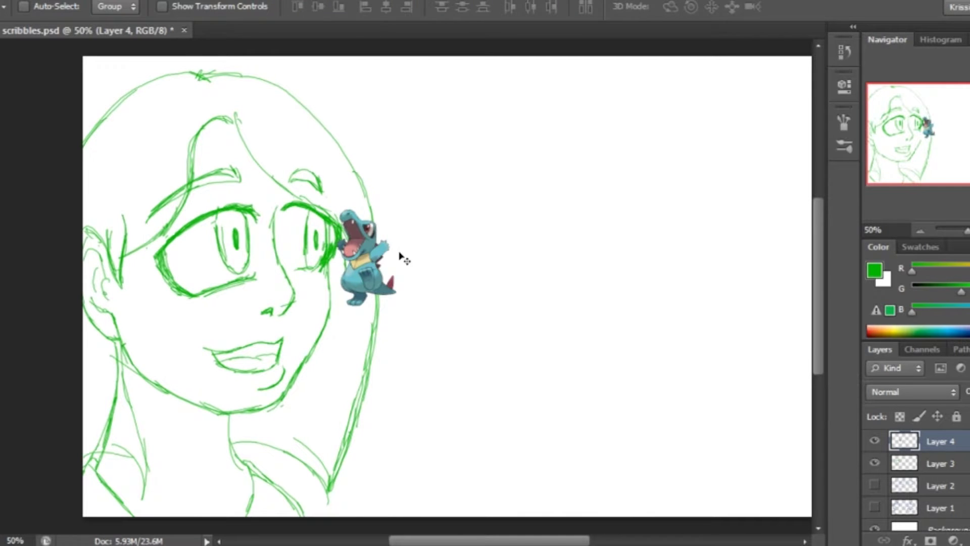
{"action": "left_click_drag", "start_coordinate": [401, 255], "coordinate": [675, 210]}
Step: Enlarge Totodile about three times and reset colours to black and white
{"action": "key", "text": "ctrl+t"}
{"action": "left_click_drag", "start_coordinate": [610, 259], "coordinate": [451, 457]}
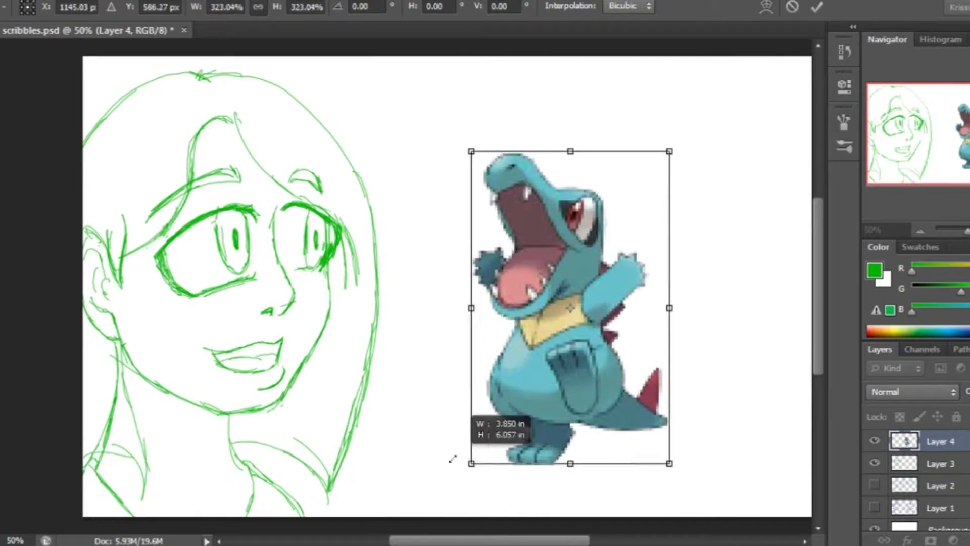
{"action": "left_click_drag", "start_coordinate": [563, 336], "coordinate": [608, 303]}
{"action": "key", "text": "Return"}
{"action": "key", "text": "d"}
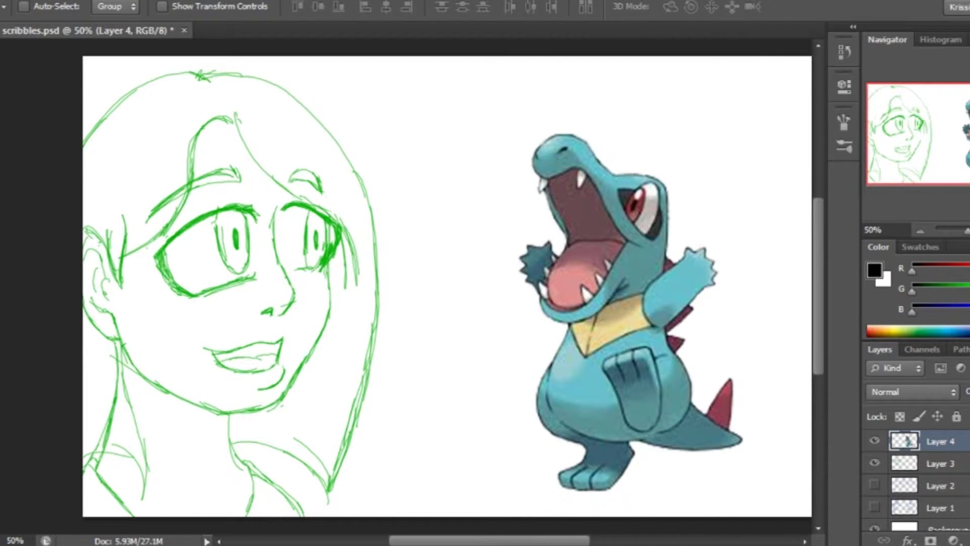
Step: Draw a text box above Totodile for the title
{"action": "key", "text": "t"}
{"action": "left_click_drag", "start_coordinate": [344, 70], "coordinate": [800, 176]}
{"action": "left_click", "coordinate": [143, 7]}
Step: Type 'Pokemon Soul Silver' in the Ketchum font at 48 pt
{"action": "left_click", "coordinate": [251, 139]}
{"action": "type", "text": "Pokemon Soul Silver"}
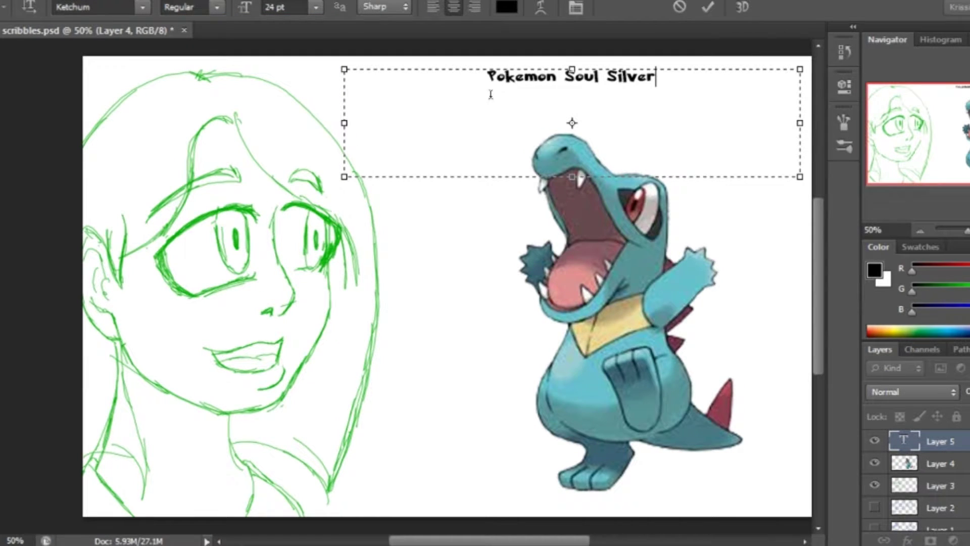
{"action": "key", "text": "ctrl+a"}
{"action": "left_click", "coordinate": [315, 6]}
{"action": "left_click", "coordinate": [294, 253]}
Step: Warp the title with the Arc style and commit the text
{"action": "left_click", "coordinate": [540, 7]}
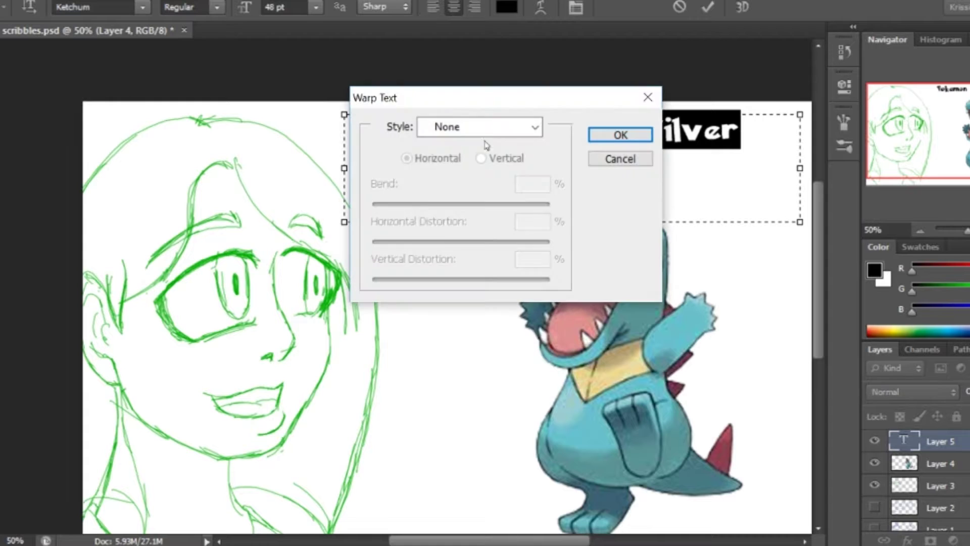
{"action": "left_click", "coordinate": [535, 127]}
{"action": "left_click", "coordinate": [470, 137]}
{"action": "left_click", "coordinate": [617, 134]}
{"action": "key", "text": "ctrl+Return"}
{"action": "key", "text": "v"}
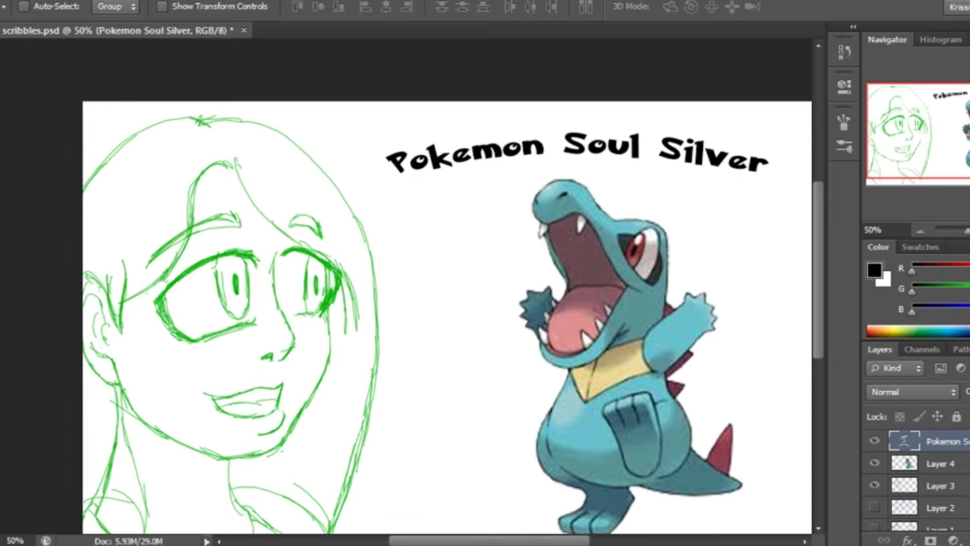
{"action": "left_click", "coordinate": [906, 541]}
Step: Add a white stroke outline to the Pokemon Soul Silver title
{"action": "left_click", "coordinate": [914, 392]}
{"action": "left_click", "coordinate": [330, 406]}
{"action": "left_click", "coordinate": [498, 305]}
{"action": "left_click", "coordinate": [891, 301]}
Step: Add a gradient overlay to the title and set its left stop to dark blue
{"action": "left_click", "coordinate": [189, 457]}
{"action": "left_click", "coordinate": [404, 332]}
{"action": "left_click", "coordinate": [342, 321]}
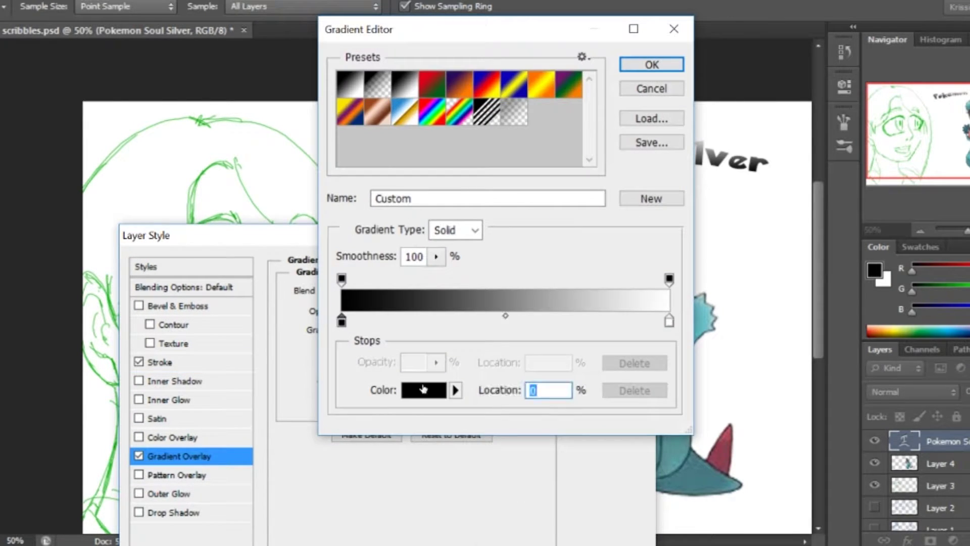
{"action": "left_click", "coordinate": [423, 389]}
{"action": "left_click", "coordinate": [757, 520]}
{"action": "left_click", "coordinate": [495, 528]}
{"action": "left_click", "coordinate": [898, 301]}
{"action": "left_click", "coordinate": [672, 320]}
Step: Make the right gradient stop pale cyan and change the left stop to purple
{"action": "left_click", "coordinate": [424, 389]}
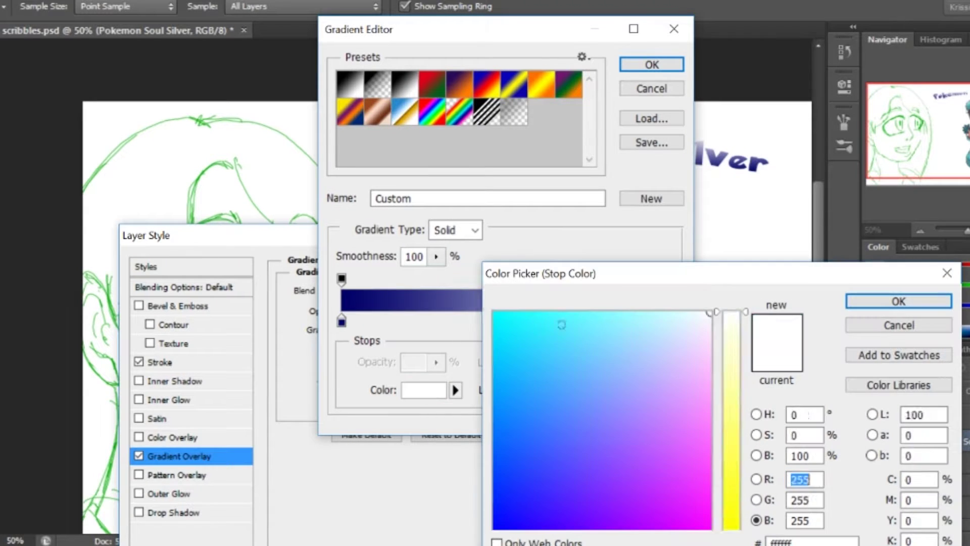
{"action": "left_click", "coordinate": [604, 322]}
{"action": "left_click", "coordinate": [685, 335]}
{"action": "left_click", "coordinate": [898, 301]}
{"action": "left_click", "coordinate": [342, 321]}
{"action": "left_click", "coordinate": [423, 389]}
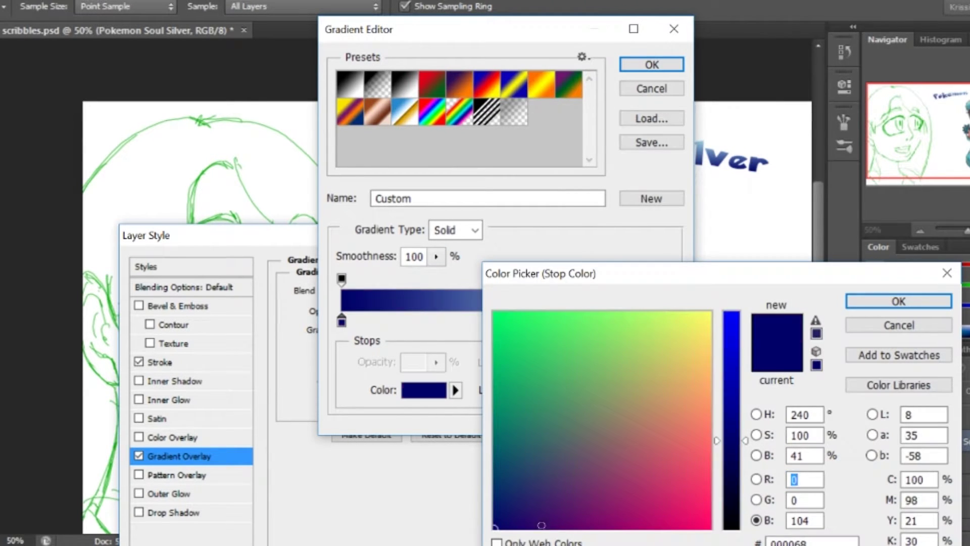
{"action": "type", "text": "68"}
{"action": "left_click", "coordinate": [898, 301]}
{"action": "left_click", "coordinate": [652, 64]}
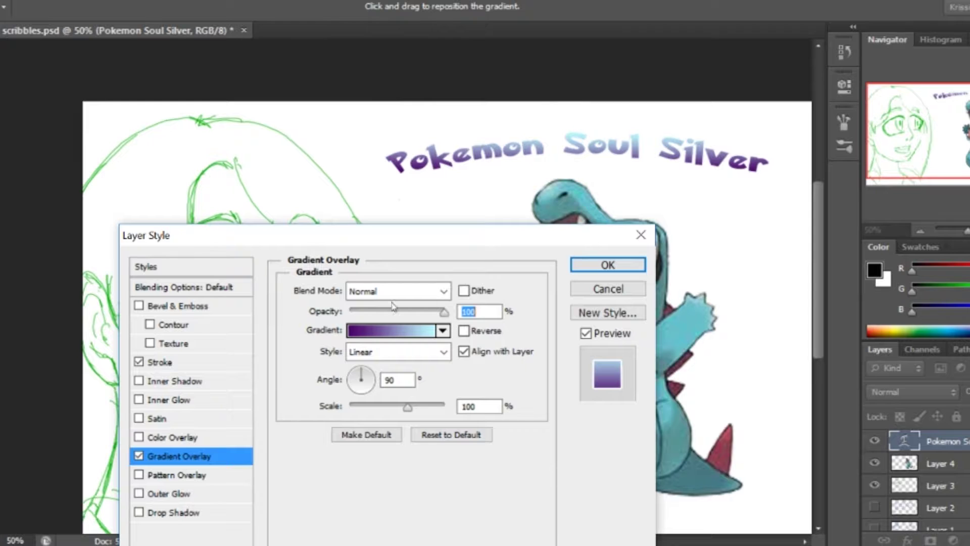
Step: Turn on Bevel & Emboss and fine-tune the gradient's light cyan right stop
{"action": "left_click", "coordinate": [183, 307]}
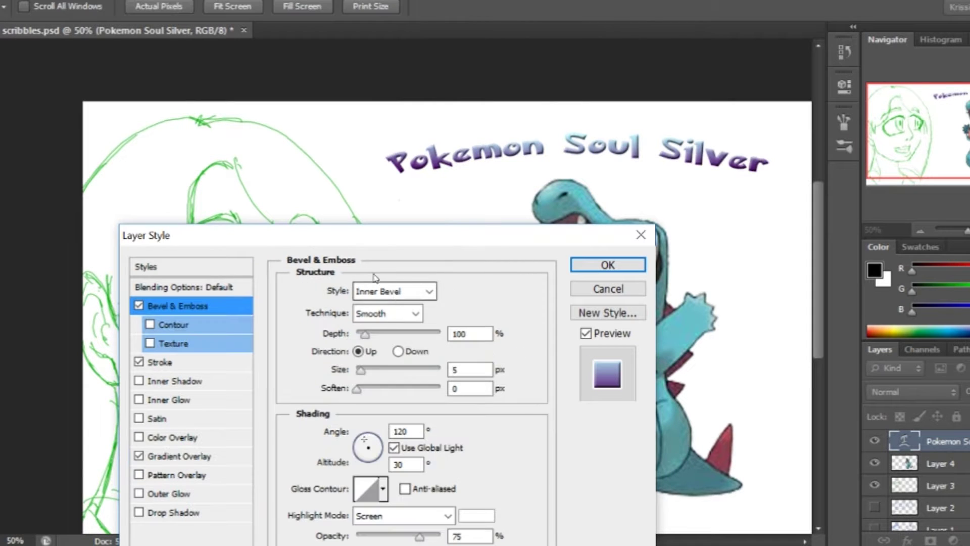
{"action": "left_click", "coordinate": [177, 456]}
{"action": "left_click", "coordinate": [364, 331]}
{"action": "left_click", "coordinate": [681, 321]}
{"action": "left_click", "coordinate": [423, 389]}
{"action": "type", "text": "94"}
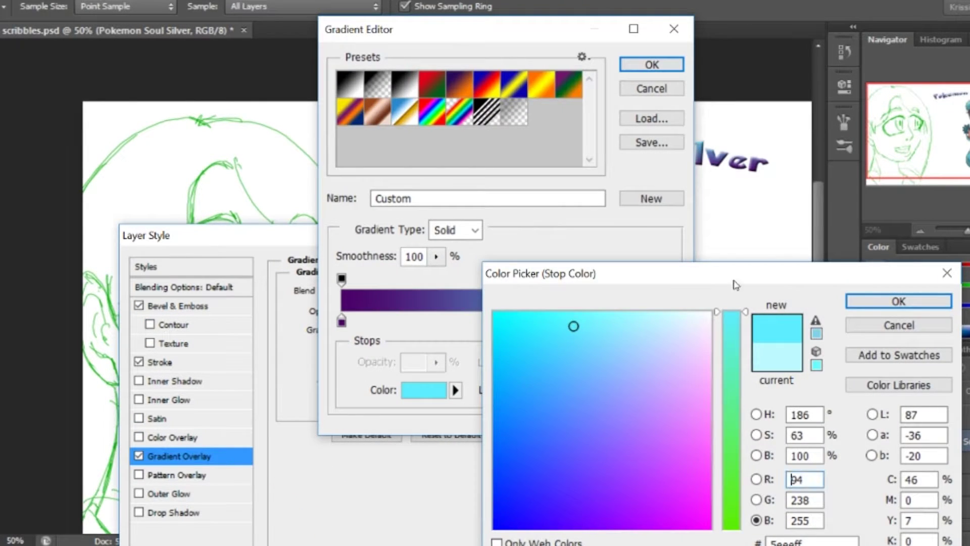
{"action": "left_click", "coordinate": [899, 301]}
{"action": "left_click", "coordinate": [651, 64]}
Step: Try angle and reflected styles, then set gradient angle about 94° and scale 42% and apply
{"action": "left_click", "coordinate": [394, 351]}
{"action": "left_click", "coordinate": [363, 399]}
{"action": "left_click", "coordinate": [443, 352]}
{"action": "left_click", "coordinate": [363, 414]}
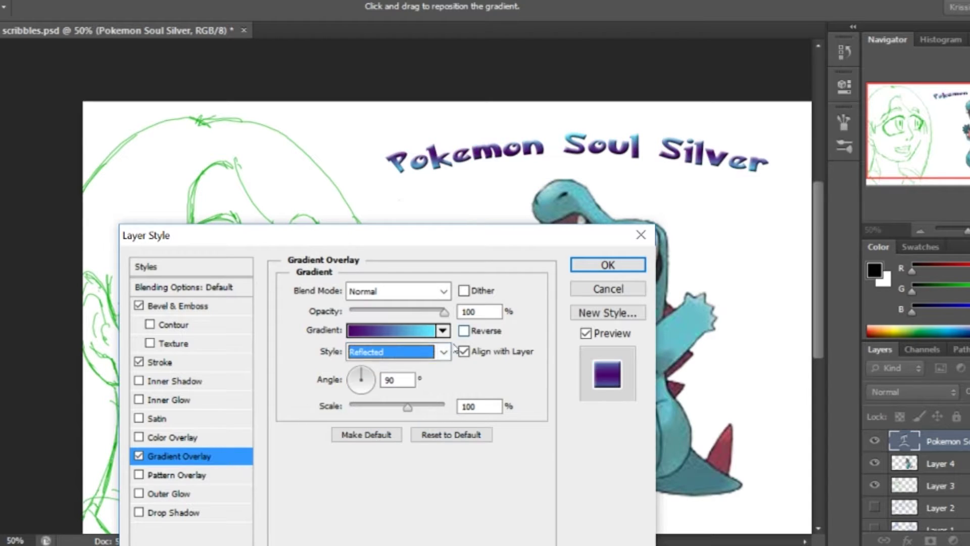
{"action": "scroll", "coordinate": [454, 348], "scroll_direction": "down", "scroll_amount": 1}
{"action": "scroll", "coordinate": [454, 349], "scroll_direction": "up", "scroll_amount": 3}
{"action": "scroll", "coordinate": [454, 348], "scroll_direction": "up", "scroll_amount": 1}
{"action": "left_click", "coordinate": [365, 377]}
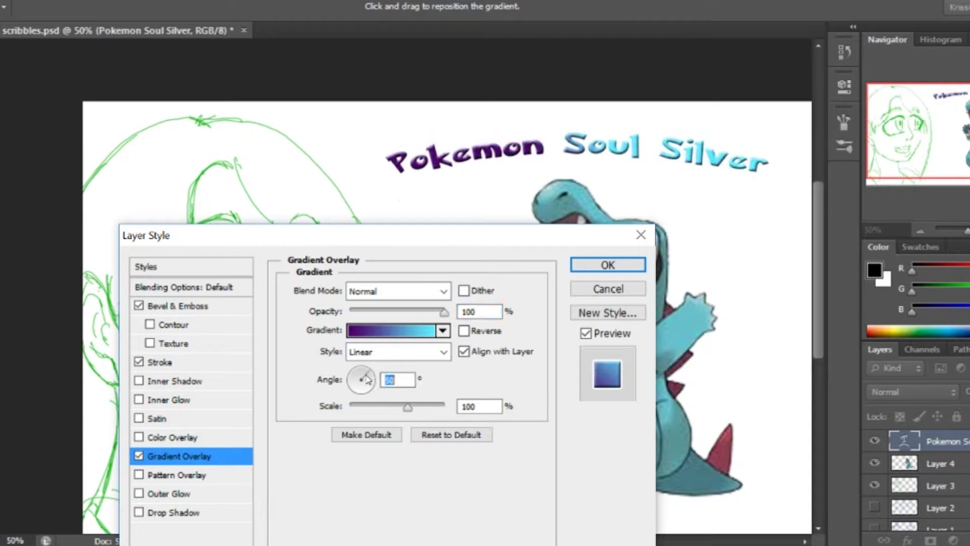
{"action": "left_click_drag", "start_coordinate": [367, 380], "coordinate": [361, 371]}
{"action": "left_click_drag", "start_coordinate": [407, 407], "coordinate": [367, 410]}
{"action": "left_click", "coordinate": [607, 265]}
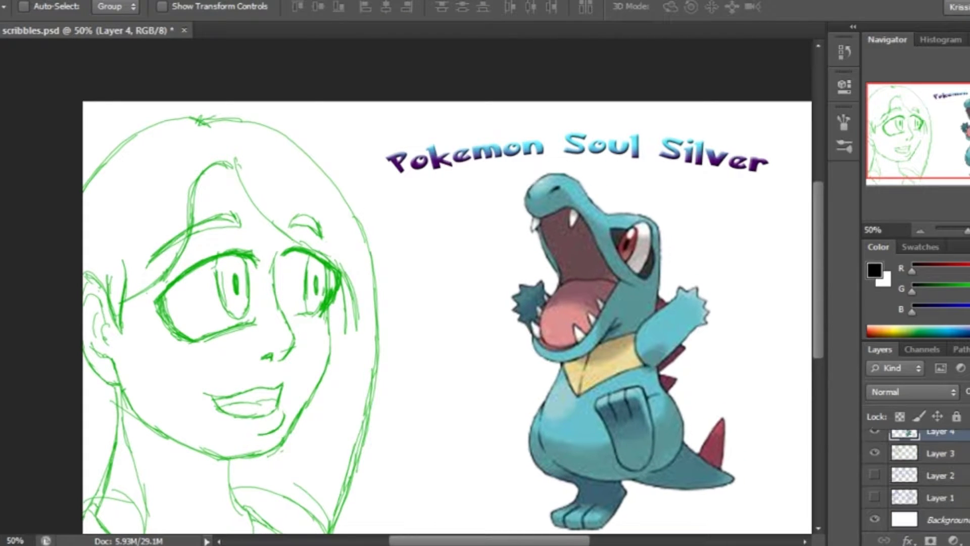
Step: Paste the red Pokéball image above the Background and enlarge it to cover the canvas
{"action": "left_click", "coordinate": [939, 519]}
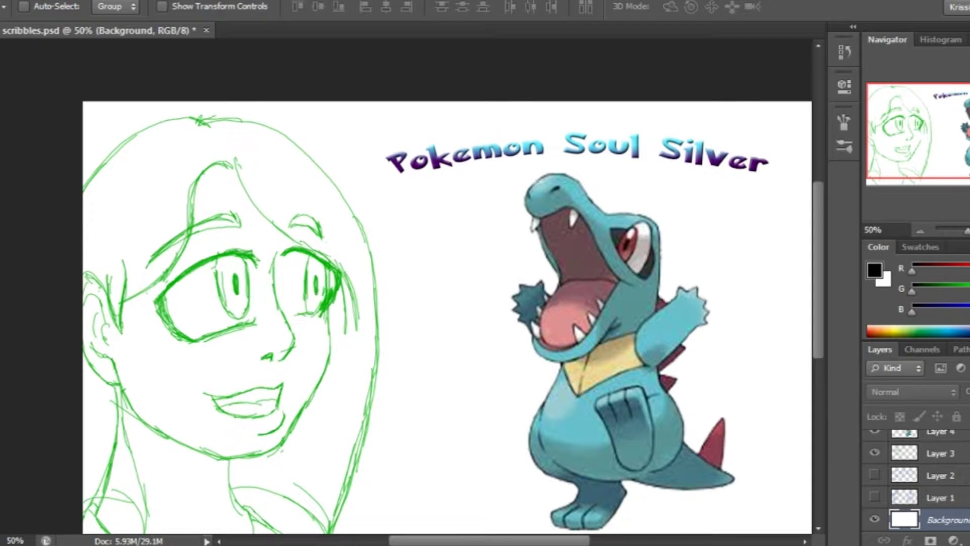
{"action": "key", "text": "ctrl+v"}
{"action": "scroll", "coordinate": [695, 394], "scroll_direction": "down", "scroll_amount": 1}
{"action": "key", "text": "ctrl+t"}
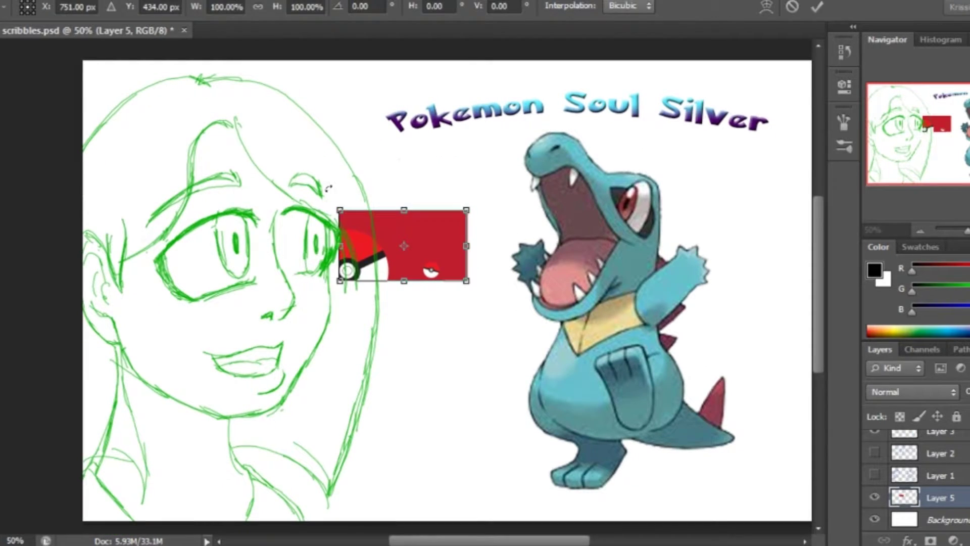
{"action": "left_click_drag", "start_coordinate": [340, 210], "coordinate": [78, 54]}
{"action": "left_click_drag", "start_coordinate": [466, 280], "coordinate": [808, 520]}
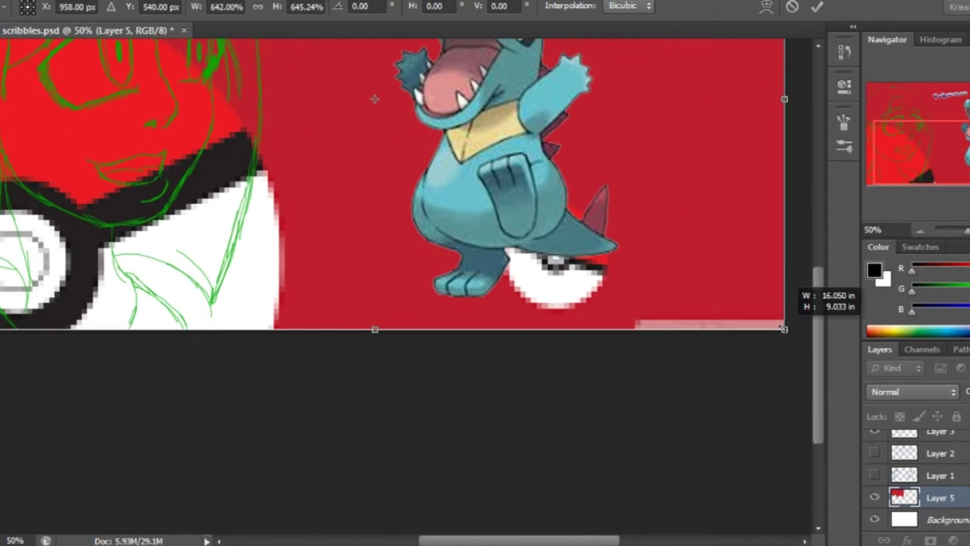
{"action": "key", "text": "Return"}
Step: Flip the Pokéball image horizontally, hide its layer, and select the totadile layer
{"action": "key", "text": "ctrl+0"}
{"action": "left_click", "coordinate": [66, 1]}
{"action": "mouse_move", "coordinate": [63, 328]}
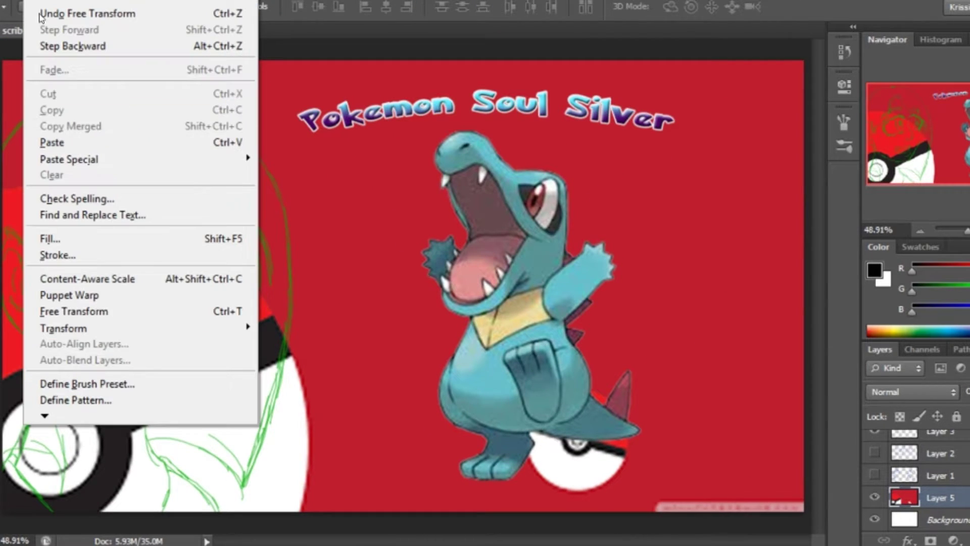
{"action": "left_click", "coordinate": [350, 509]}
{"action": "left_click", "coordinate": [875, 496]}
{"action": "scroll", "coordinate": [904, 480], "scroll_direction": "up", "scroll_amount": 2}
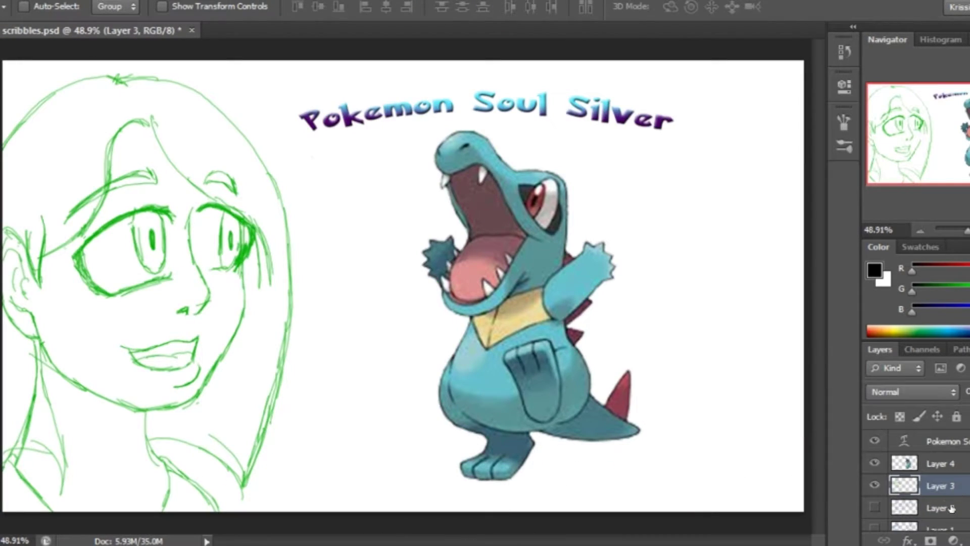
{"action": "left_click", "coordinate": [949, 463]}
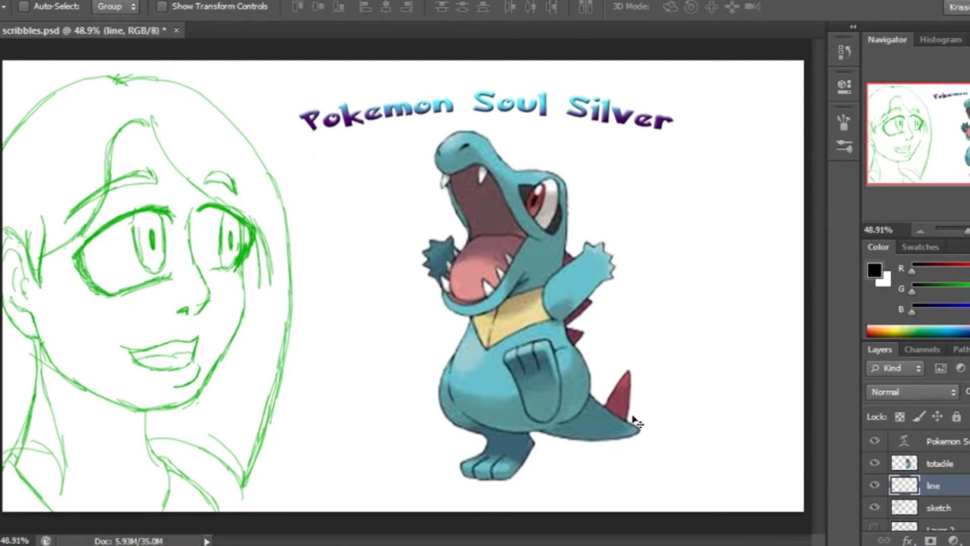
Step: Zoom in on the girl's face and ink her jawline and cheeks with a black brush
{"action": "key", "text": "ctrl+1"}
{"action": "scroll", "coordinate": [130, 210], "scroll_direction": "left", "scroll_amount": 5}
{"action": "key", "text": "b"}
{"action": "key", "text": "bracketright"}
{"action": "key", "text": "bracketleft"}
{"action": "left_click_drag", "start_coordinate": [413, 285], "coordinate": [353, 520]}
{"action": "scroll", "coordinate": [404, 303], "scroll_direction": "down", "scroll_amount": 5}
{"action": "left_click_drag", "start_coordinate": [411, 354], "coordinate": [342, 419]}
{"action": "mouse_move", "coordinate": [64, 286]}
{"action": "left_mouse_down"}
{"action": "mouse_move", "coordinate": [88, 336]}
{"action": "mouse_move", "coordinate": [280, 425]}
{"action": "mouse_move", "coordinate": [334, 424]}
{"action": "left_mouse_up"}
Step: Ink the girl's lips, tongue, and the cheek-to-nose line
{"action": "left_click_drag", "start_coordinate": [370, 280], "coordinate": [227, 290]}
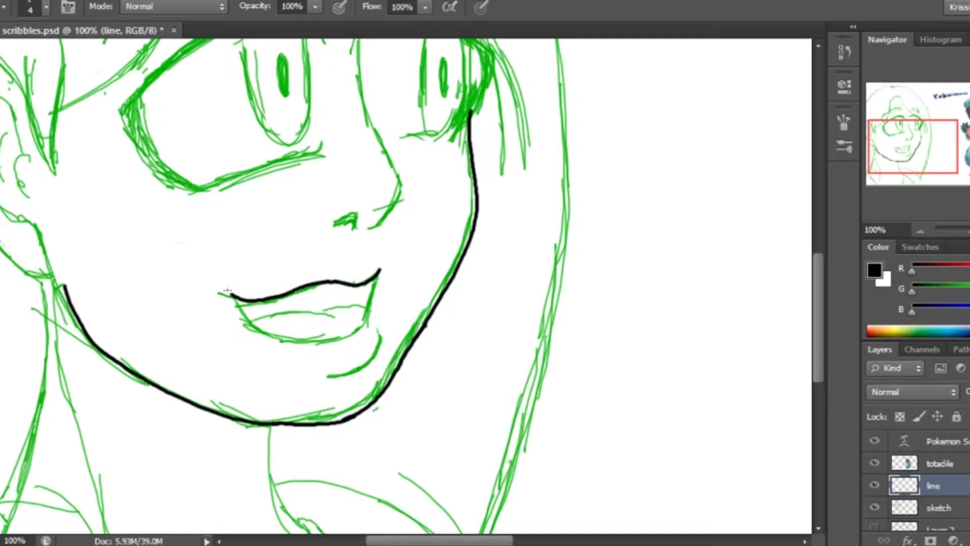
{"action": "left_click_drag", "start_coordinate": [262, 331], "coordinate": [367, 317]}
{"action": "key", "text": "ctrl+z"}
{"action": "mouse_move", "coordinate": [232, 295]}
{"action": "left_mouse_down"}
{"action": "mouse_move", "coordinate": [266, 336]}
{"action": "mouse_move", "coordinate": [380, 270]}
{"action": "left_mouse_up"}
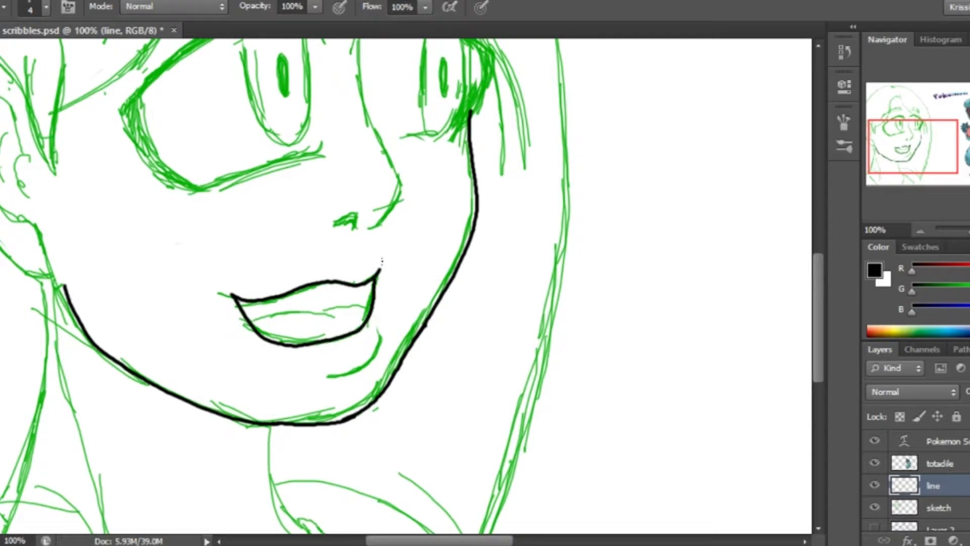
{"action": "key", "text": "ctrl+z"}
{"action": "mouse_move", "coordinate": [269, 320]}
{"action": "left_mouse_down"}
{"action": "mouse_move", "coordinate": [367, 303]}
{"action": "mouse_move", "coordinate": [472, 482]}
{"action": "left_mouse_up"}
{"action": "mouse_move", "coordinate": [268, 178]}
{"action": "left_mouse_down"}
{"action": "mouse_move", "coordinate": [298, 378]}
{"action": "mouse_move", "coordinate": [250, 212]}
{"action": "mouse_move", "coordinate": [255, 189]}
{"action": "left_mouse_up"}
{"action": "key", "text": "ctrl+z"}
{"action": "key", "text": "ctrl+z"}
{"action": "mouse_move", "coordinate": [268, 183]}
{"action": "left_mouse_down"}
{"action": "mouse_move", "coordinate": [259, 201]}
{"action": "mouse_move", "coordinate": [301, 362]}
{"action": "left_mouse_up"}
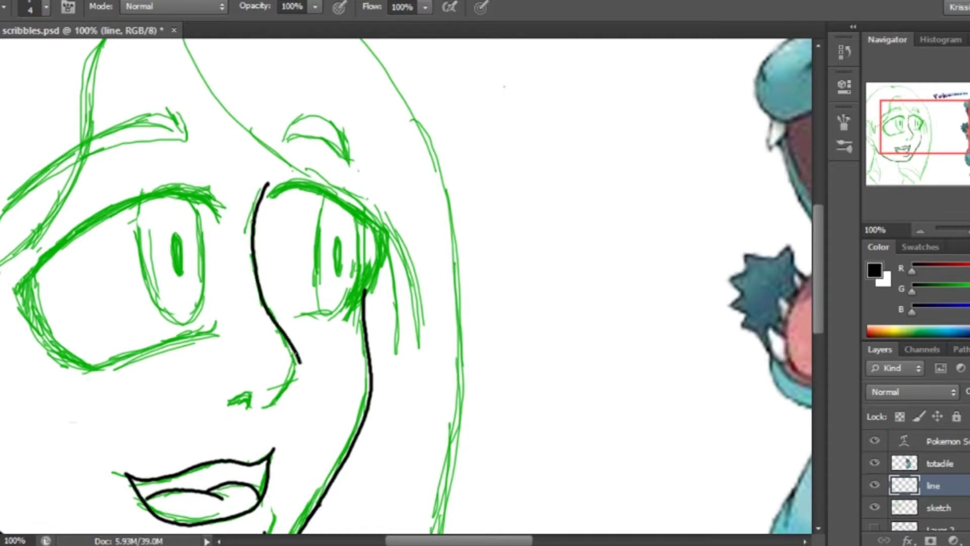
Step: Ink the right eye's upper lid, outer side and black pupil
{"action": "mouse_move", "coordinate": [291, 188]}
{"action": "left_mouse_down"}
{"action": "mouse_move", "coordinate": [392, 228]}
{"action": "mouse_move", "coordinate": [353, 306]}
{"action": "left_mouse_up"}
{"action": "left_click_drag", "start_coordinate": [371, 219], "coordinate": [356, 305]}
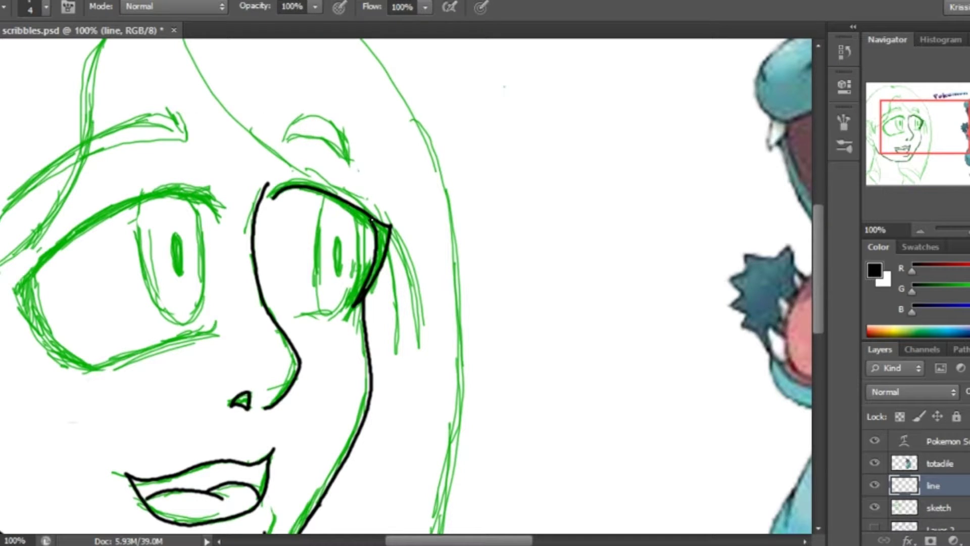
{"action": "mouse_move", "coordinate": [365, 214]}
{"action": "left_mouse_down"}
{"action": "mouse_move", "coordinate": [305, 184]}
{"action": "mouse_move", "coordinate": [344, 303]}
{"action": "mouse_move", "coordinate": [354, 213]}
{"action": "mouse_move", "coordinate": [343, 305]}
{"action": "mouse_move", "coordinate": [354, 207]}
{"action": "left_mouse_up"}
{"action": "key", "text": "ctrl+z"}
{"action": "left_click_drag", "start_coordinate": [337, 240], "coordinate": [338, 273]}
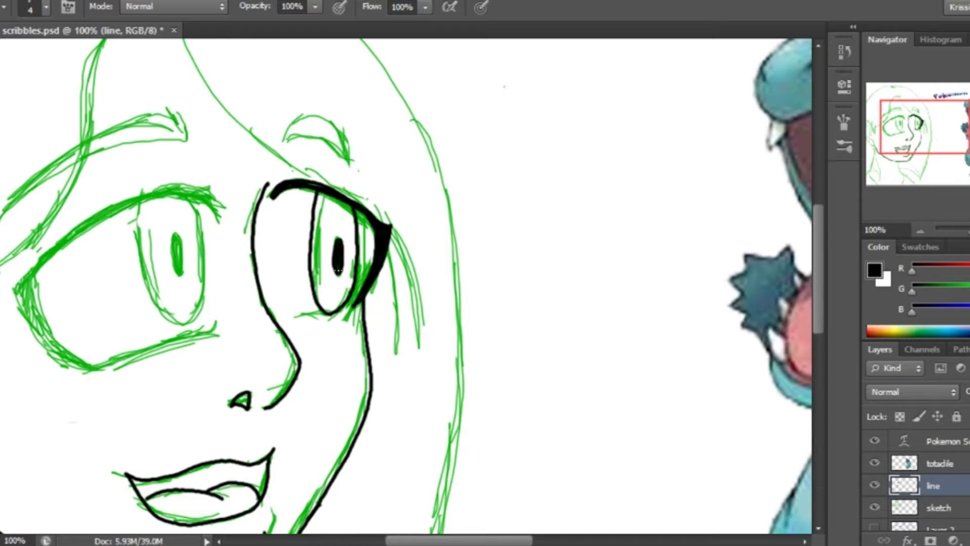
Step: Ink the left eye's lids, outer corner, iris outline and pupil
{"action": "left_click_drag", "start_coordinate": [208, 191], "coordinate": [58, 242]}
{"action": "key", "text": "ctrl+z"}
{"action": "mouse_move", "coordinate": [16, 288]}
{"action": "left_mouse_down"}
{"action": "mouse_move", "coordinate": [76, 231]}
{"action": "mouse_move", "coordinate": [212, 201]}
{"action": "left_mouse_up"}
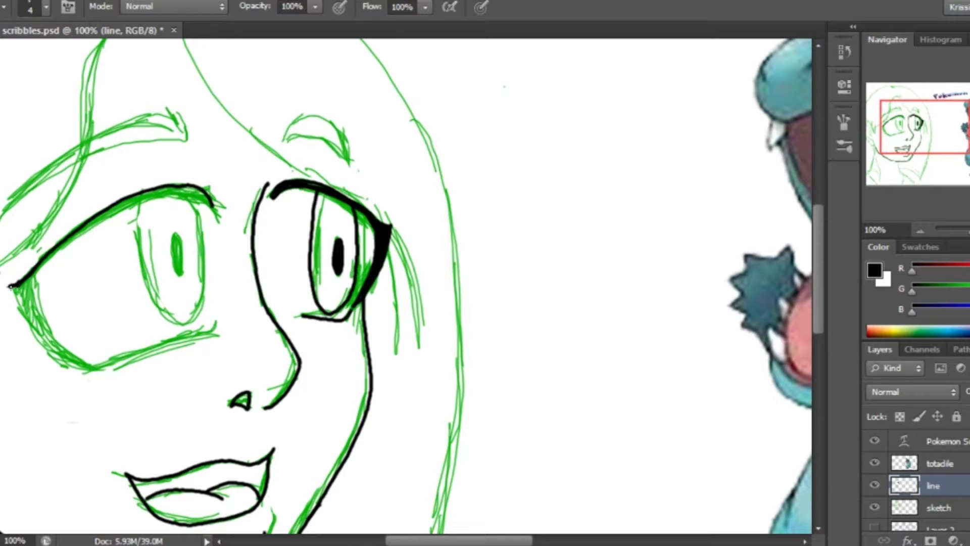
{"action": "left_click_drag", "start_coordinate": [10, 286], "coordinate": [96, 370]}
{"action": "left_click_drag", "start_coordinate": [96, 370], "coordinate": [48, 250]}
{"action": "key", "text": "ctrl+z"}
{"action": "mouse_move", "coordinate": [215, 200]}
{"action": "left_mouse_down"}
{"action": "mouse_move", "coordinate": [30, 277]}
{"action": "mouse_move", "coordinate": [91, 361]}
{"action": "left_mouse_up"}
{"action": "mouse_move", "coordinate": [36, 302]}
{"action": "left_mouse_down"}
{"action": "mouse_move", "coordinate": [24, 312]}
{"action": "mouse_move", "coordinate": [123, 201]}
{"action": "left_mouse_up"}
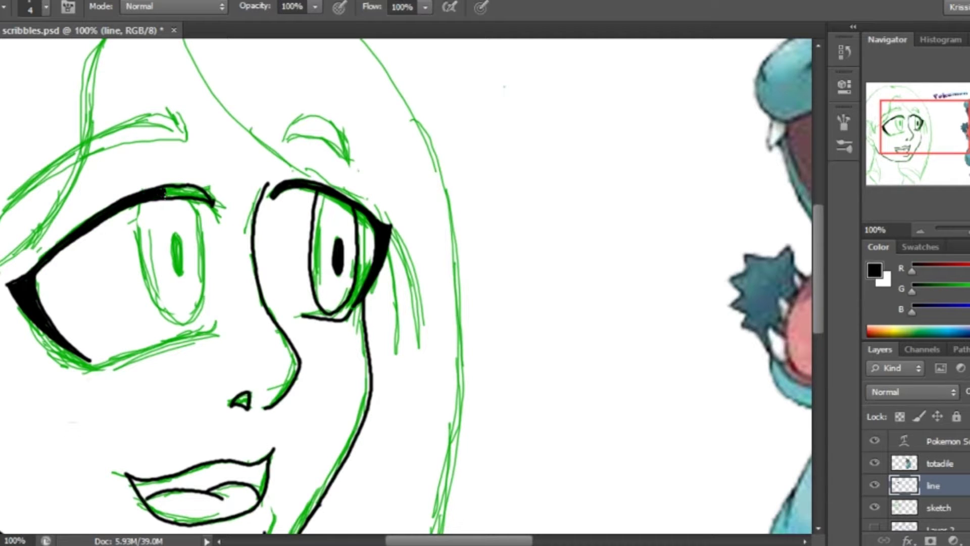
{"action": "left_click_drag", "start_coordinate": [141, 211], "coordinate": [205, 283]}
{"action": "left_click_drag", "start_coordinate": [188, 200], "coordinate": [207, 247]}
{"action": "mouse_move", "coordinate": [174, 238]}
{"action": "left_mouse_down"}
{"action": "mouse_move", "coordinate": [177, 277]}
{"action": "mouse_move", "coordinate": [180, 251]}
{"action": "left_mouse_up"}
{"action": "left_click_drag", "start_coordinate": [98, 362], "coordinate": [218, 338]}
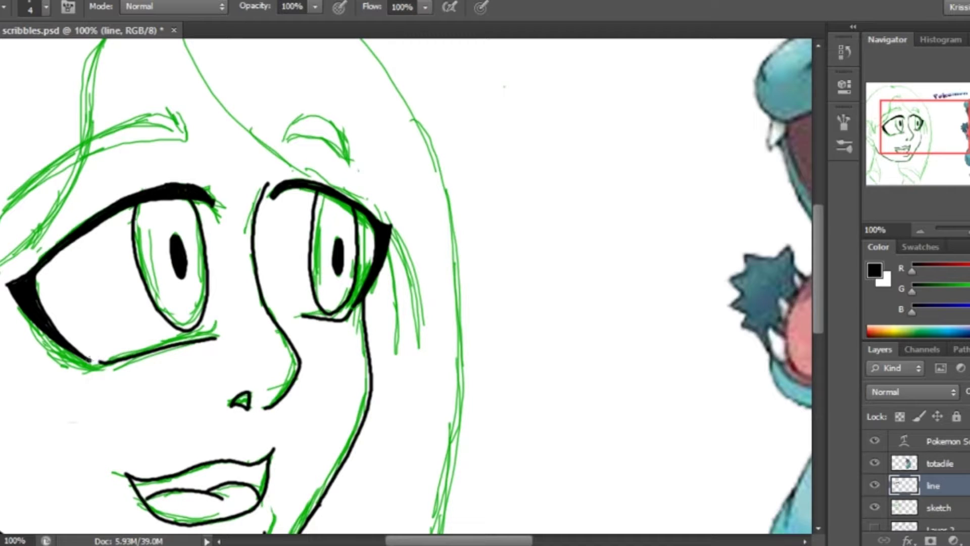
Step: Ink the top of a hair strand, then undo it
{"action": "scroll", "coordinate": [404, 283], "scroll_direction": "up", "scroll_amount": 3}
{"action": "scroll", "coordinate": [404, 283], "scroll_direction": "up", "scroll_amount": 3}
{"action": "mouse_move", "coordinate": [309, 166]}
{"action": "left_mouse_down"}
{"action": "mouse_move", "coordinate": [228, 201]}
{"action": "mouse_move", "coordinate": [122, 419]}
{"action": "mouse_move", "coordinate": [222, 202]}
{"action": "mouse_move", "coordinate": [106, 425]}
{"action": "left_mouse_up"}
{"action": "key", "text": "ctrl+alt+z"}
{"action": "key", "text": "ctrl+alt+z"}
{"action": "scroll", "coordinate": [404, 283], "scroll_direction": "down", "scroll_amount": 3}
{"action": "scroll", "coordinate": [405, 283], "scroll_direction": "left", "scroll_amount": 3}
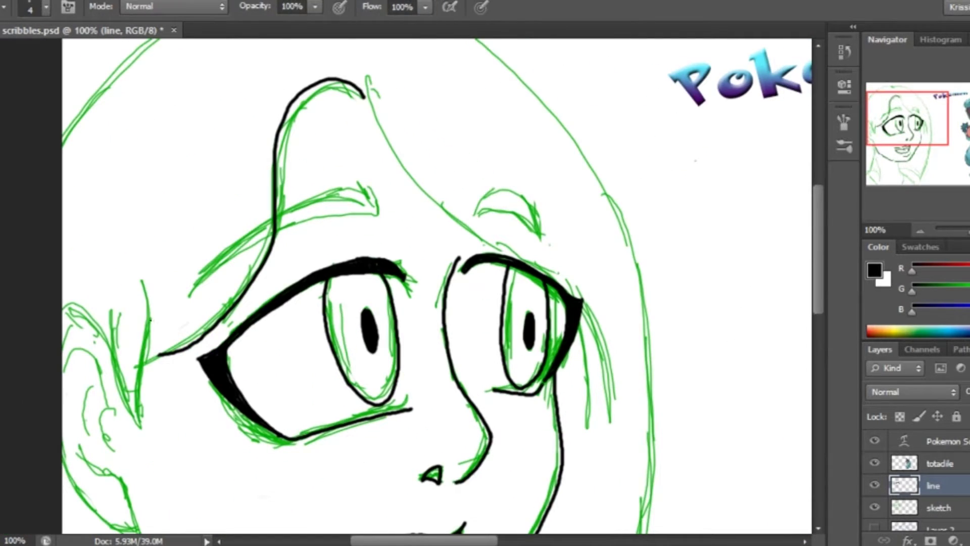
Step: Ink the hair strand beside the left eye and the ear's curves
{"action": "left_click_drag", "start_coordinate": [139, 277], "coordinate": [153, 438]}
{"action": "left_click_drag", "start_coordinate": [110, 310], "coordinate": [112, 399]}
{"action": "mouse_move", "coordinate": [63, 323]}
{"action": "left_mouse_down"}
{"action": "mouse_move", "coordinate": [105, 344]}
{"action": "mouse_move", "coordinate": [109, 400]}
{"action": "left_mouse_up"}
{"action": "mouse_move", "coordinate": [96, 392]}
{"action": "left_mouse_down"}
{"action": "mouse_move", "coordinate": [84, 382]}
{"action": "mouse_move", "coordinate": [104, 440]}
{"action": "mouse_move", "coordinate": [121, 452]}
{"action": "left_mouse_up"}
{"action": "scroll", "coordinate": [111, 435], "scroll_direction": "down", "scroll_amount": 4}
{"action": "scroll", "coordinate": [112, 434], "scroll_direction": "left", "scroll_amount": 2}
{"action": "key", "text": "ctrl+alt+z"}
{"action": "key", "text": "ctrl+alt+z"}
{"action": "left_click_drag", "start_coordinate": [172, 232], "coordinate": [174, 264]}
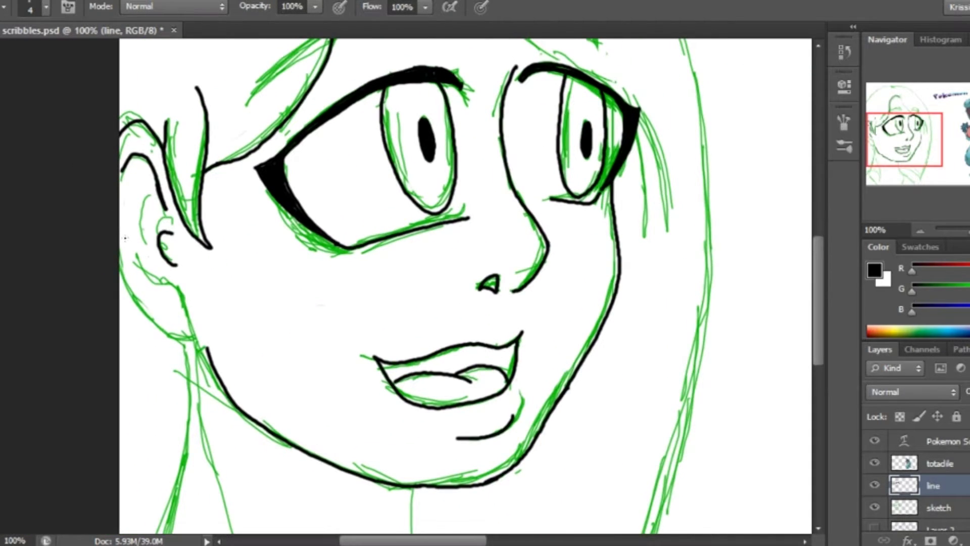
{"action": "left_click_drag", "start_coordinate": [125, 227], "coordinate": [202, 321]}
{"action": "mouse_move", "coordinate": [152, 197]}
{"action": "left_mouse_down"}
{"action": "mouse_move", "coordinate": [134, 268]}
{"action": "mouse_move", "coordinate": [182, 338]}
{"action": "left_mouse_up"}
{"action": "scroll", "coordinate": [284, 148], "scroll_direction": "down", "scroll_amount": 4}
{"action": "scroll", "coordinate": [284, 148], "scroll_direction": "left", "scroll_amount": 2}
Step: Ink the side of the neck, the shoulder line and another ear stroke
{"action": "mouse_move", "coordinate": [257, 142]}
{"action": "left_mouse_down"}
{"action": "mouse_move", "coordinate": [303, 429]}
{"action": "mouse_move", "coordinate": [208, 399]}
{"action": "mouse_move", "coordinate": [298, 462]}
{"action": "mouse_move", "coordinate": [180, 401]}
{"action": "left_mouse_up"}
{"action": "key", "text": "ctrl+alt+z"}
{"action": "key", "text": "ctrl+alt+z"}
{"action": "left_click_drag", "start_coordinate": [505, 228], "coordinate": [390, 164]}
{"action": "mouse_move", "coordinate": [359, 223]}
{"action": "left_mouse_down"}
{"action": "mouse_move", "coordinate": [396, 334]}
{"action": "mouse_move", "coordinate": [399, 424]}
{"action": "left_mouse_up"}
{"action": "left_click_drag", "start_coordinate": [401, 340], "coordinate": [515, 425]}
{"action": "left_click_drag", "start_coordinate": [103, 349], "coordinate": [263, 328]}
{"action": "left_click_drag", "start_coordinate": [262, 328], "coordinate": [309, 404]}
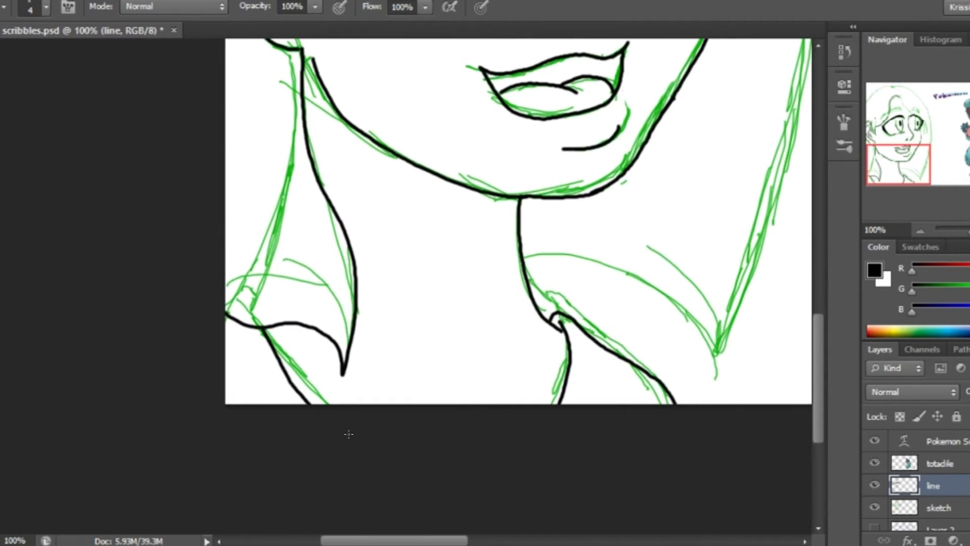
{"action": "scroll", "coordinate": [348, 433], "scroll_direction": "up", "scroll_amount": 10}
{"action": "scroll", "coordinate": [348, 433], "scroll_direction": "right", "scroll_amount": 5}
Step: Ink the eyebrow, a long hair stroke, and the head's top-left and right outlines
{"action": "mouse_move", "coordinate": [188, 267]}
{"action": "left_mouse_down"}
{"action": "mouse_move", "coordinate": [285, 248]}
{"action": "mouse_move", "coordinate": [187, 255]}
{"action": "left_mouse_up"}
{"action": "mouse_move", "coordinate": [275, 105]}
{"action": "left_mouse_down"}
{"action": "mouse_move", "coordinate": [366, 263]}
{"action": "mouse_move", "coordinate": [428, 293]}
{"action": "left_mouse_up"}
{"action": "left_click_drag", "start_coordinate": [488, 356], "coordinate": [497, 455]}
{"action": "left_click_drag", "start_coordinate": [341, 168], "coordinate": [86, 268]}
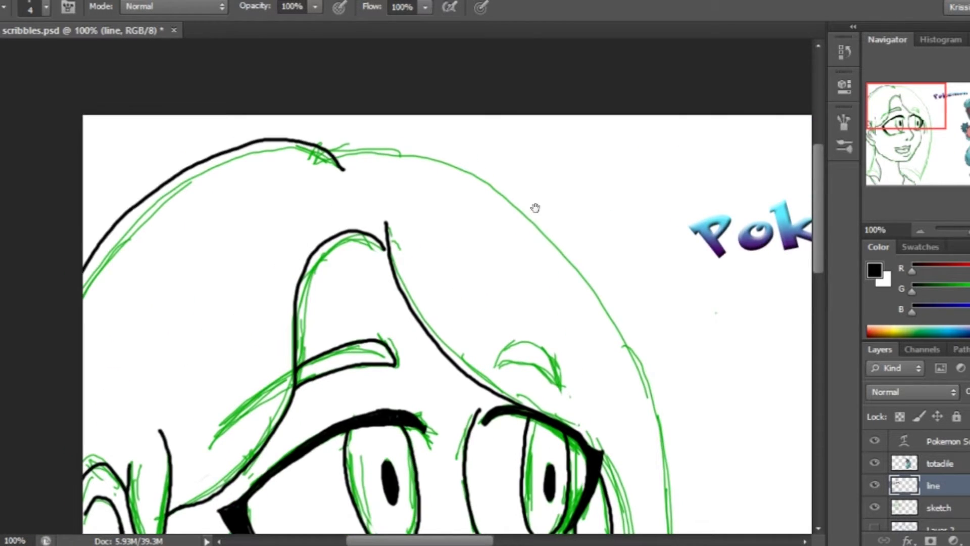
{"action": "left_click_drag", "start_coordinate": [505, 202], "coordinate": [265, 188]}
{"action": "mouse_move", "coordinate": [303, 218]}
{"action": "left_mouse_down"}
{"action": "mouse_move", "coordinate": [404, 353]}
{"action": "mouse_move", "coordinate": [374, 187]}
{"action": "left_mouse_up"}
{"action": "mouse_move", "coordinate": [354, 177]}
{"action": "left_mouse_down"}
{"action": "mouse_move", "coordinate": [394, 418]}
{"action": "mouse_move", "coordinate": [444, 202]}
{"action": "left_mouse_up"}
{"action": "left_click_drag", "start_coordinate": [447, 168], "coordinate": [399, 455]}
{"action": "left_click_drag", "start_coordinate": [399, 454], "coordinate": [411, 303]}
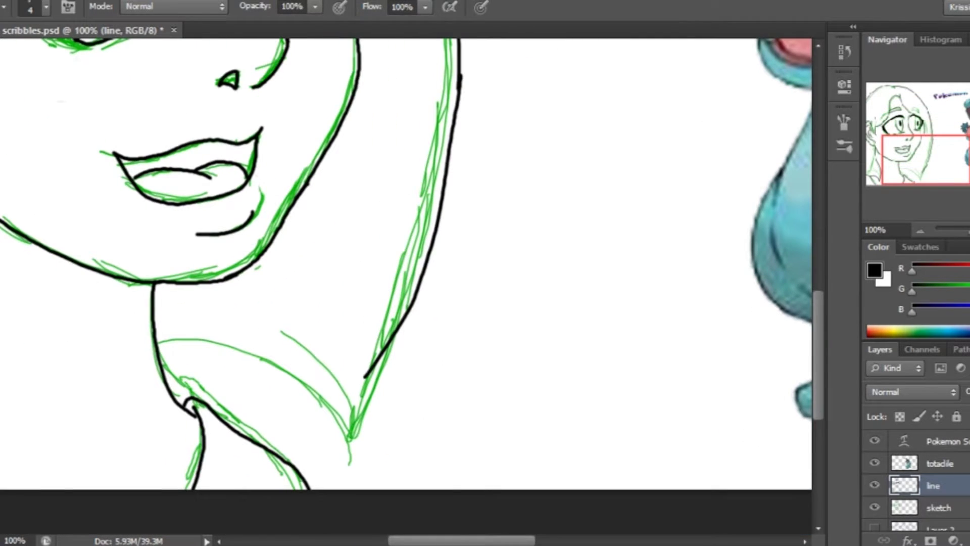
Step: Ink the collar line, close the gap in the right outline, and add a new empty layer
{"action": "key", "text": "ctrl+z"}
{"action": "left_click_drag", "start_coordinate": [417, 288], "coordinate": [393, 437]}
{"action": "key", "text": "ctrl+z"}
{"action": "left_click_drag", "start_coordinate": [161, 365], "coordinate": [313, 412]}
{"action": "left_click_drag", "start_coordinate": [412, 303], "coordinate": [403, 328]}
{"action": "left_click_drag", "start_coordinate": [161, 339], "coordinate": [153, 389]}
{"action": "mouse_move", "coordinate": [145, 372]}
{"action": "left_mouse_down"}
{"action": "mouse_move", "coordinate": [606, 344]}
{"action": "mouse_move", "coordinate": [267, 349]}
{"action": "left_mouse_up"}
{"action": "left_click", "coordinate": [930, 540], "text": "ctrl"}
Step: Rename the new layer, choose a peach skin tone and hide the sketch layer
{"action": "double_click", "coordinate": [940, 491]}
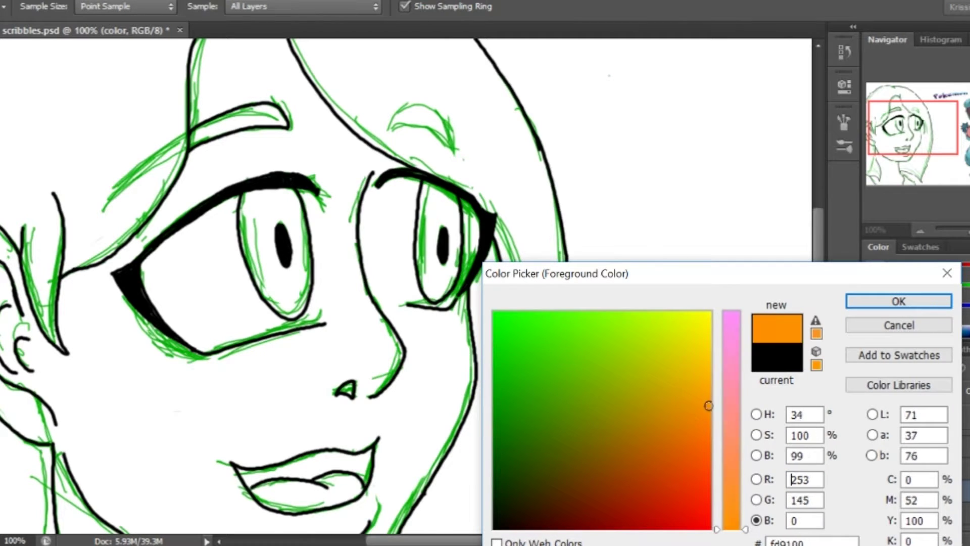
{"action": "left_click", "coordinate": [756, 434]}
{"action": "left_click", "coordinate": [613, 364]}
{"action": "left_click", "coordinate": [613, 314]}
{"action": "key", "text": "Return"}
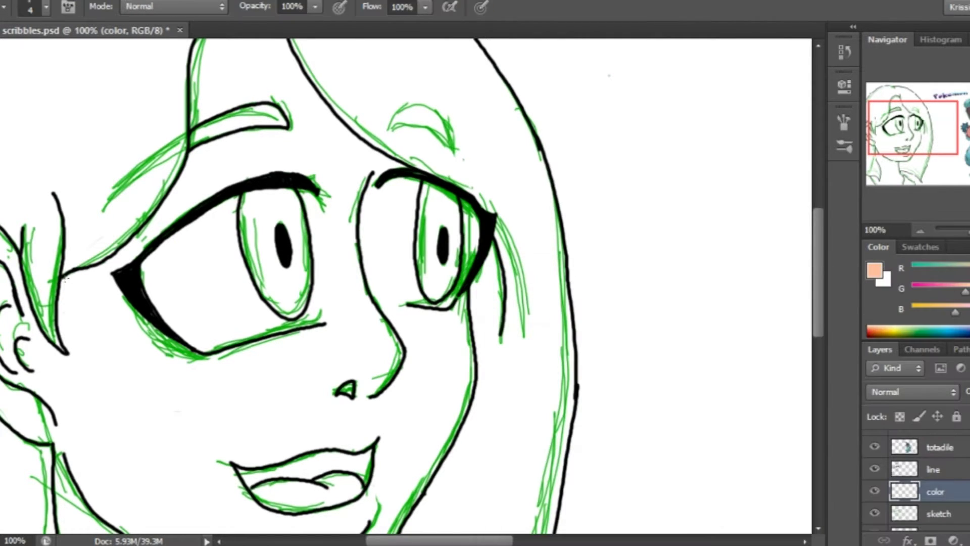
{"action": "left_click", "coordinate": [875, 513]}
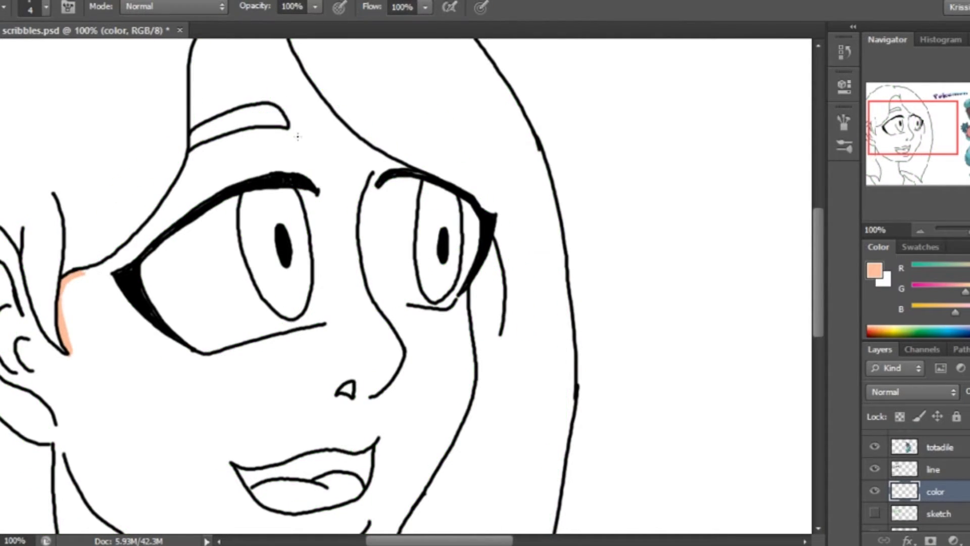
Step: Magic Wand the face, expand the selection slightly and fill it with peach
{"action": "key", "text": "w"}
{"action": "left_click", "coordinate": [335, 159]}
{"action": "key", "text": "ctrl+0"}
{"action": "left_click", "coordinate": [585, 170]}
{"action": "key", "text": "g"}
{"action": "left_click", "coordinate": [126, 379]}
{"action": "key", "text": "ctrl+d"}
Step: Refill the face with a lighter peach
{"action": "left_click", "coordinate": [875, 270]}
{"action": "left_click", "coordinate": [566, 310]}
{"action": "left_click", "coordinate": [756, 435]}
{"action": "key", "text": "Return"}
{"action": "left_click", "coordinate": [178, 314]}
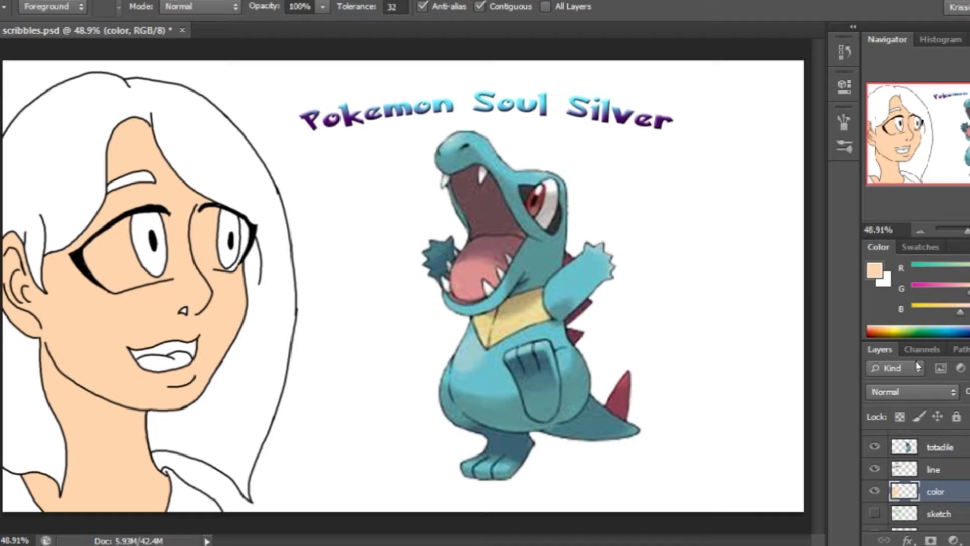
Step: Select the white hair area and choose a warm brown colour
{"action": "key", "text": "w"}
{"action": "left_click", "coordinate": [268, 172]}
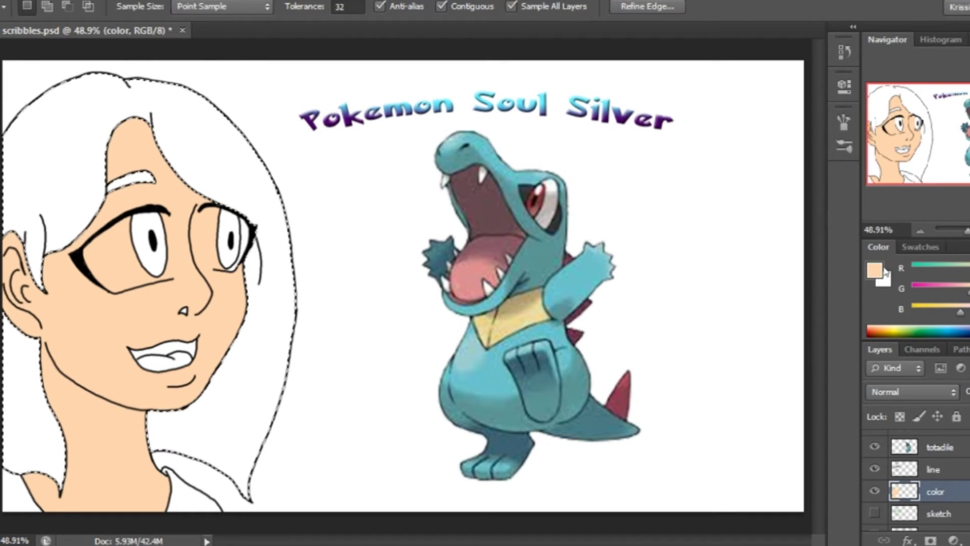
{"action": "left_click", "coordinate": [875, 270]}
{"action": "left_click", "coordinate": [756, 455]}
{"action": "left_click_drag", "start_coordinate": [731, 311], "coordinate": [731, 350]}
{"action": "left_click", "coordinate": [514, 312]}
{"action": "key", "text": "Return"}
Step: Paint Bucket the hair and eyebrow brown, then zoom in on the eyes
{"action": "key", "text": "g"}
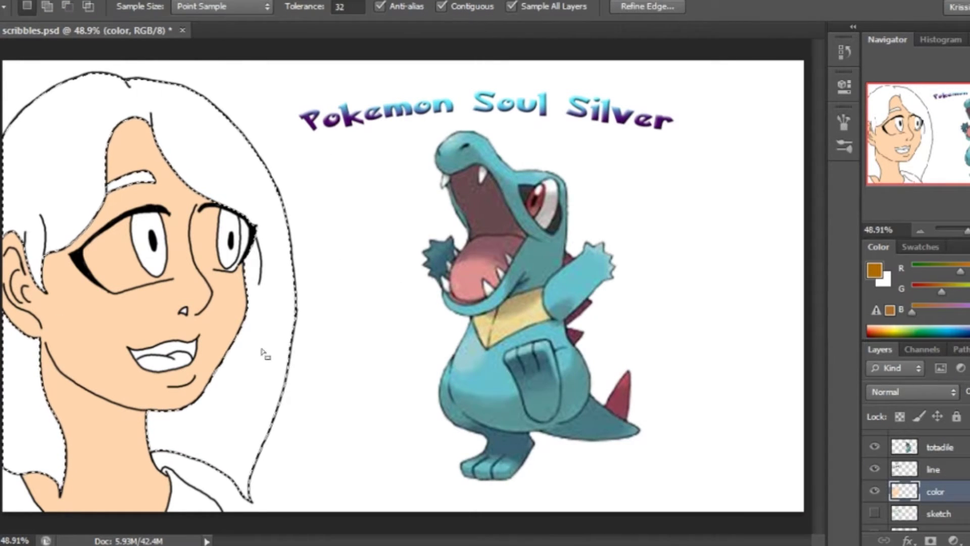
{"action": "left_click", "coordinate": [255, 339]}
{"action": "key", "text": "ctrl+d"}
{"action": "left_click", "coordinate": [134, 177]}
{"action": "left_click", "coordinate": [237, 486]}
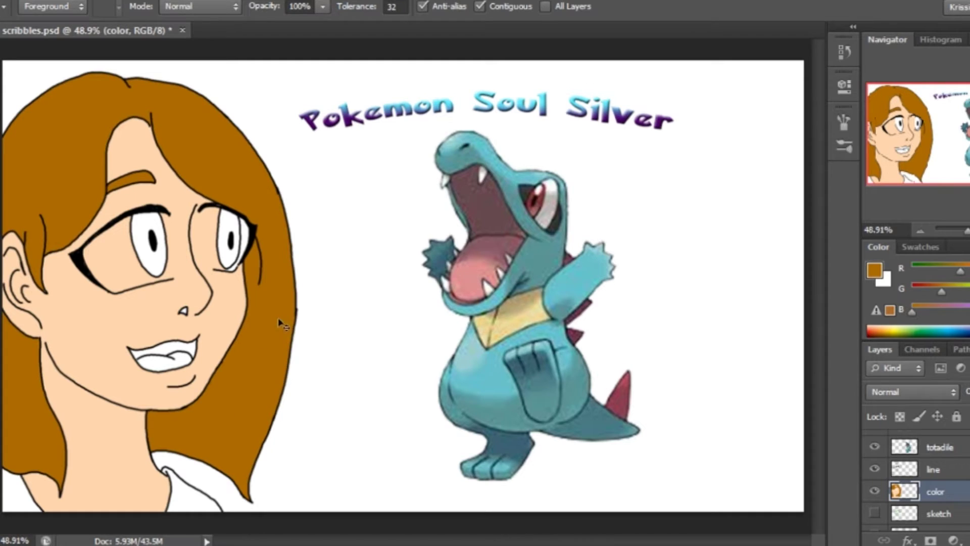
{"action": "key", "text": "ctrl+plus"}
{"action": "key", "text": "ctrl+plus"}
{"action": "key", "text": "ctrl+plus"}
{"action": "left_click", "coordinate": [902, 124]}
Step: Brush solid white inside the right and left eye outlines
{"action": "key", "text": "b"}
{"action": "left_click_drag", "start_coordinate": [941, 292], "coordinate": [966, 306]}
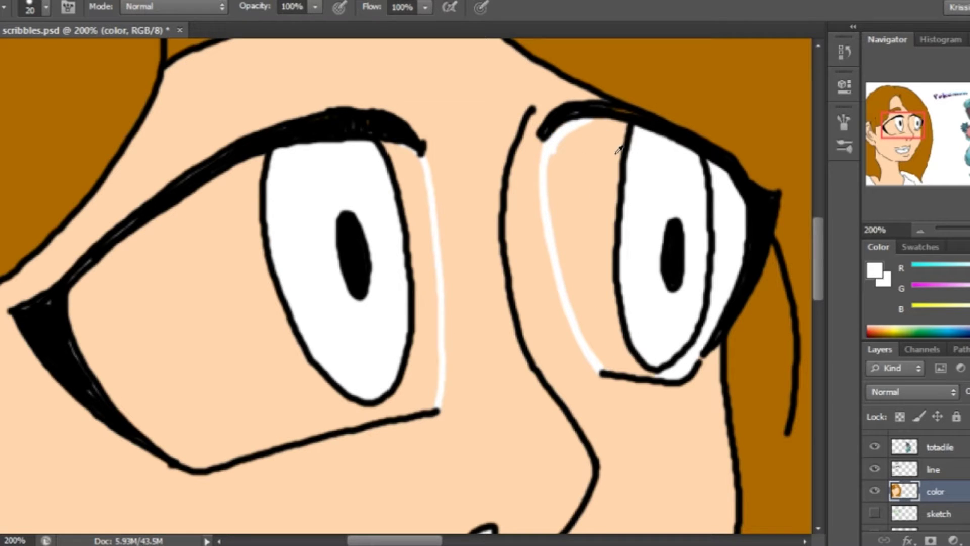
{"action": "left_click_drag", "start_coordinate": [613, 135], "coordinate": [567, 234]}
{"action": "mouse_move", "coordinate": [653, 358]}
{"action": "left_mouse_down"}
{"action": "mouse_move", "coordinate": [573, 199]}
{"action": "mouse_move", "coordinate": [564, 225]}
{"action": "left_mouse_up"}
{"action": "mouse_move", "coordinate": [410, 388]}
{"action": "left_mouse_down"}
{"action": "mouse_move", "coordinate": [342, 405]}
{"action": "mouse_move", "coordinate": [119, 337]}
{"action": "mouse_move", "coordinate": [145, 256]}
{"action": "mouse_move", "coordinate": [108, 367]}
{"action": "mouse_move", "coordinate": [181, 264]}
{"action": "mouse_move", "coordinate": [243, 407]}
{"action": "mouse_move", "coordinate": [414, 202]}
{"action": "mouse_move", "coordinate": [388, 317]}
{"action": "left_mouse_up"}
Step: Sample the hair brown and skin peach, and make the brush smaller
{"action": "left_click", "coordinate": [10, 147], "text": "alt"}
{"action": "key", "text": "bracketleft"}
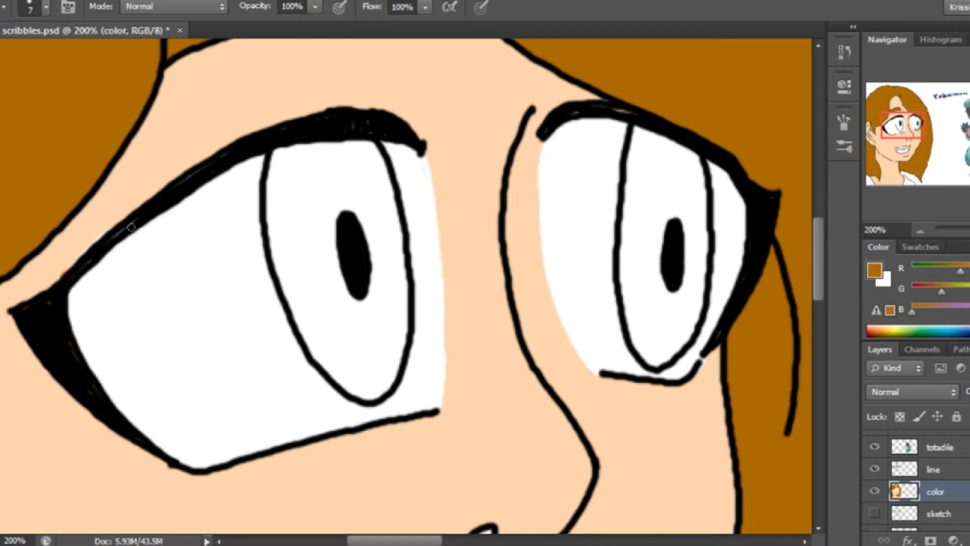
{"action": "left_click", "coordinate": [84, 225], "text": "alt"}
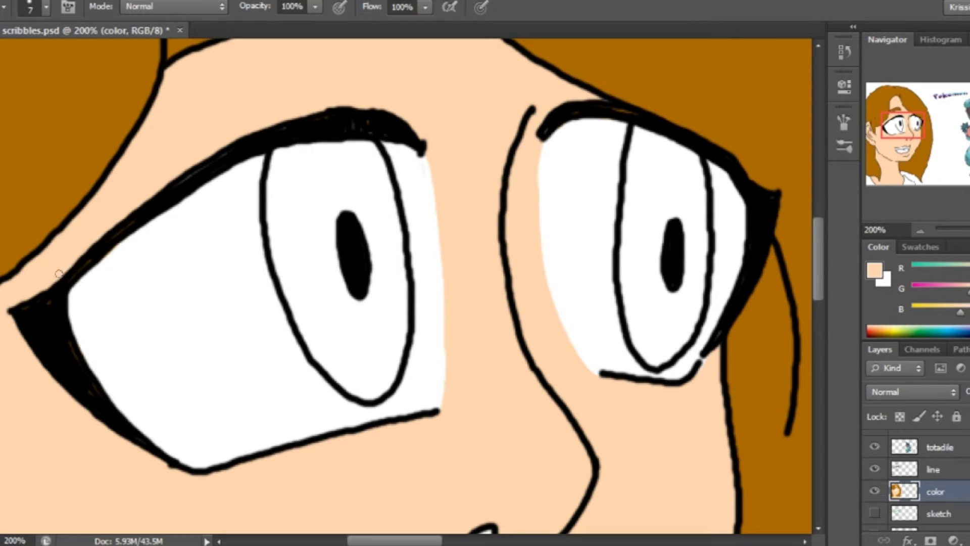
{"action": "scroll", "coordinate": [540, 404], "scroll_direction": "down", "scroll_amount": 2}
{"action": "scroll", "coordinate": [541, 405], "scroll_direction": "up", "scroll_amount": 3}
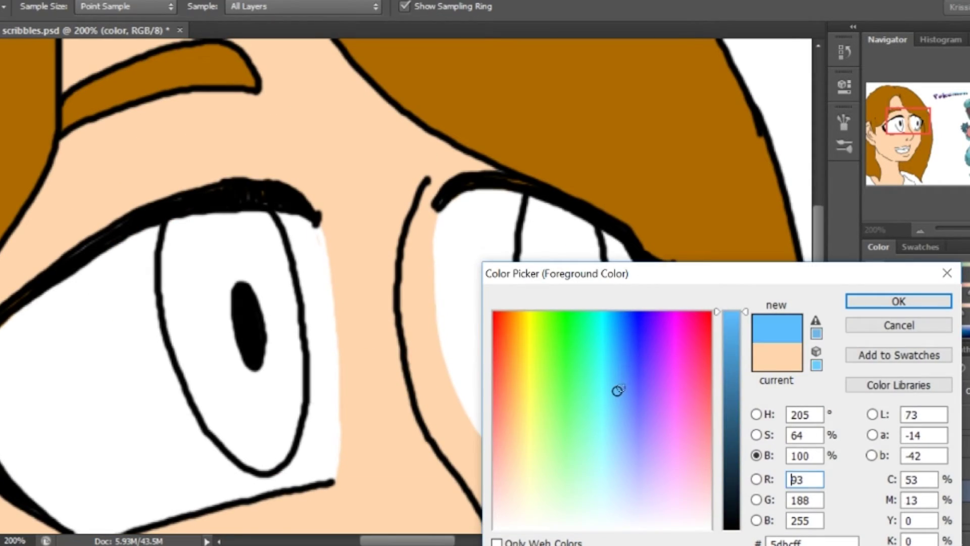
Step: Paint both irises light blue
{"action": "left_click", "coordinate": [617, 390]}
{"action": "left_click_drag", "start_coordinate": [617, 390], "coordinate": [610, 442]}
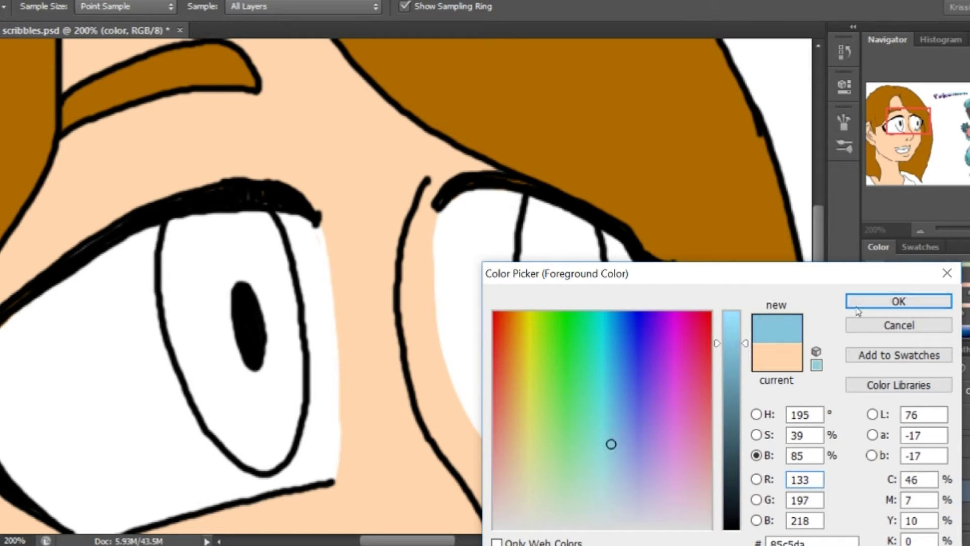
{"action": "key", "text": "Return"}
{"action": "mouse_move", "coordinate": [219, 214]}
{"action": "left_mouse_down"}
{"action": "mouse_move", "coordinate": [247, 260]}
{"action": "mouse_move", "coordinate": [243, 283]}
{"action": "left_mouse_up"}
{"action": "mouse_move", "coordinate": [253, 218]}
{"action": "left_mouse_down"}
{"action": "mouse_move", "coordinate": [263, 455]}
{"action": "mouse_move", "coordinate": [280, 263]}
{"action": "mouse_move", "coordinate": [262, 454]}
{"action": "mouse_move", "coordinate": [177, 308]}
{"action": "mouse_move", "coordinate": [197, 363]}
{"action": "mouse_move", "coordinate": [254, 447]}
{"action": "mouse_move", "coordinate": [215, 331]}
{"action": "left_mouse_up"}
{"action": "mouse_move", "coordinate": [552, 424]}
{"action": "left_mouse_down"}
{"action": "mouse_move", "coordinate": [576, 212]}
{"action": "mouse_move", "coordinate": [593, 420]}
{"action": "mouse_move", "coordinate": [524, 292]}
{"action": "mouse_move", "coordinate": [550, 424]}
{"action": "mouse_move", "coordinate": [561, 238]}
{"action": "left_mouse_up"}
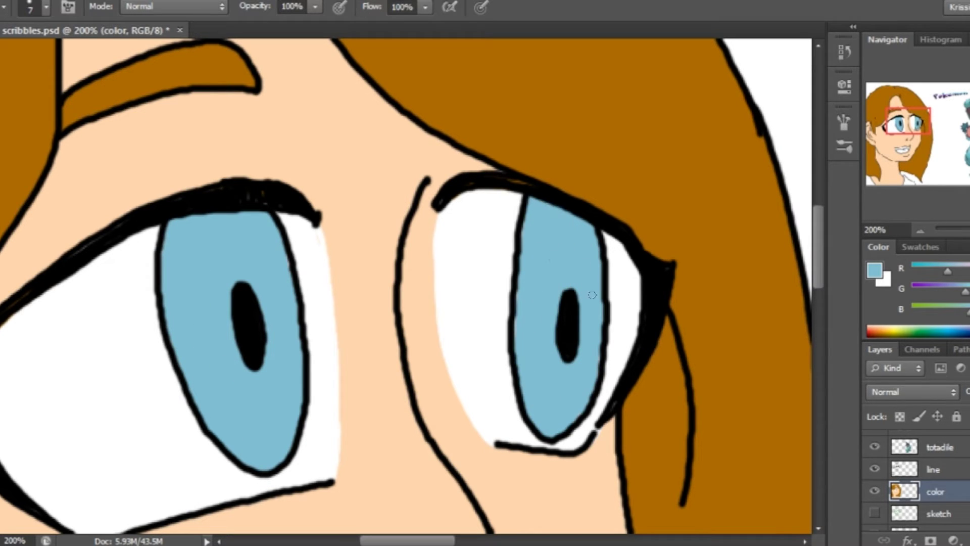
Step: Create an 'eye white' layer and paint white highlights in both irises
{"action": "type", "text": "eye white"}
{"action": "key", "text": "Return"}
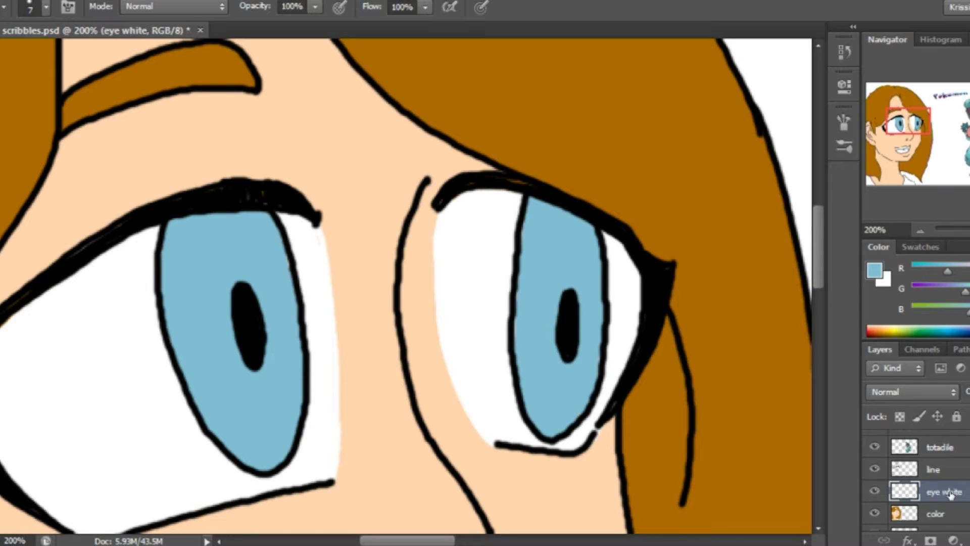
{"action": "key", "text": "d"}
{"action": "key", "text": "x"}
{"action": "left_click_drag", "start_coordinate": [245, 243], "coordinate": [247, 268]}
{"action": "left_click_drag", "start_coordinate": [581, 227], "coordinate": [576, 282]}
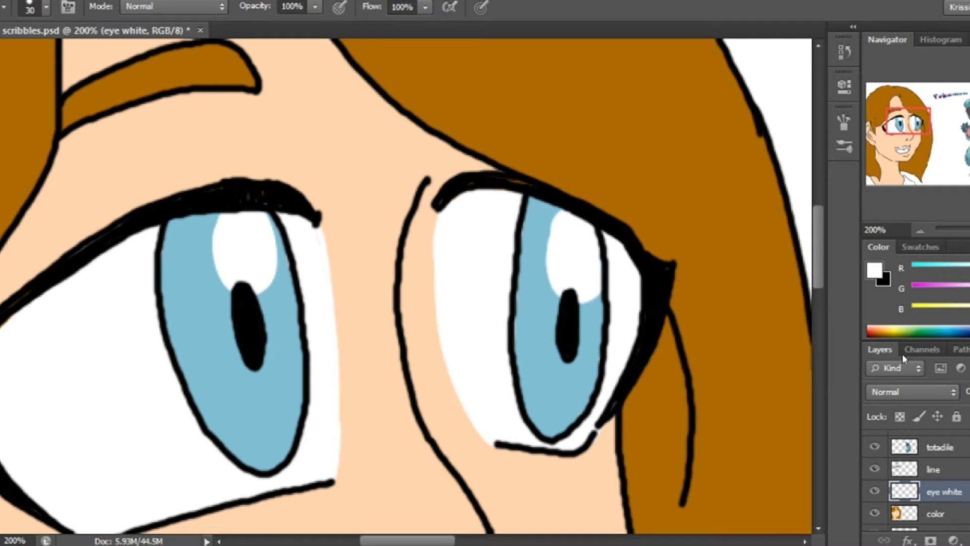
Step: Undo the wide highlights and repaint narrower ones with a smaller brush
{"action": "key", "text": "ctrl+z"}
{"action": "key", "text": "bracketleft"}
{"action": "key", "text": "bracketleft"}
{"action": "key", "text": "ctrl+z"}
{"action": "key", "text": "ctrl+bracketright"}
{"action": "key", "text": "bracketleft"}
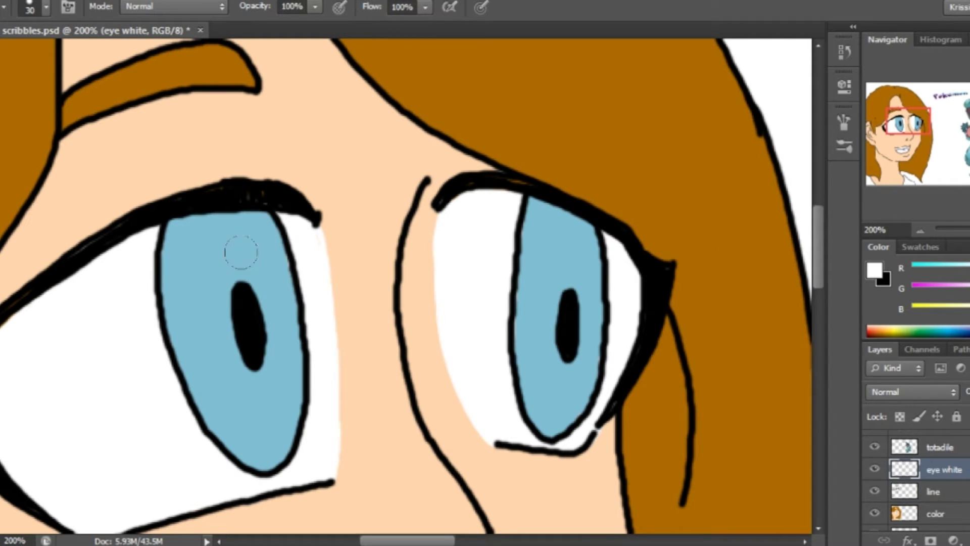
{"action": "mouse_move", "coordinate": [253, 288]}
{"action": "left_mouse_down"}
{"action": "mouse_move", "coordinate": [234, 227]}
{"action": "mouse_move", "coordinate": [263, 217]}
{"action": "left_mouse_up"}
{"action": "left_click_drag", "start_coordinate": [577, 243], "coordinate": [576, 285]}
Step: Add a new shading layer and choose a darker blue with a smaller brush
{"action": "left_click", "coordinate": [935, 490]}
{"action": "key", "text": "i"}
{"action": "key", "text": "b"}
{"action": "key", "text": "ctrl+shift+alt+n"}
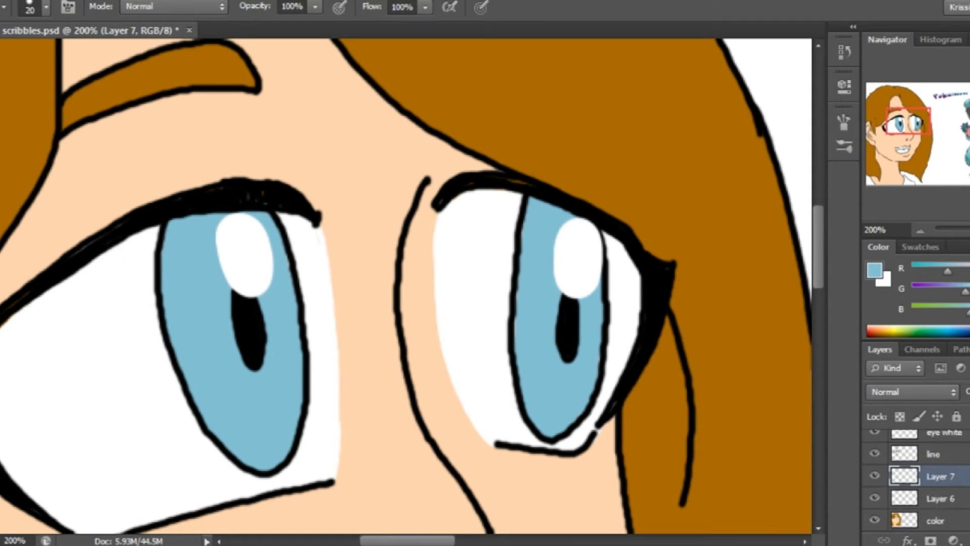
{"action": "left_click", "coordinate": [874, 270]}
{"action": "left_click_drag", "start_coordinate": [746, 354], "coordinate": [746, 396]}
{"action": "key", "text": "Return"}
{"action": "key", "text": "bracketleft"}
{"action": "key", "text": "bracketleft"}
Step: Shade dark blue around both pupils and along the iris edges
{"action": "left_click_drag", "start_coordinate": [224, 292], "coordinate": [252, 373]}
{"action": "left_click_drag", "start_coordinate": [273, 298], "coordinate": [255, 384]}
{"action": "mouse_move", "coordinate": [182, 363]}
{"action": "left_mouse_down"}
{"action": "mouse_move", "coordinate": [228, 437]}
{"action": "mouse_move", "coordinate": [298, 324]}
{"action": "left_mouse_up"}
{"action": "left_click_drag", "start_coordinate": [167, 308], "coordinate": [197, 369]}
{"action": "left_click_drag", "start_coordinate": [520, 285], "coordinate": [545, 425]}
{"action": "mouse_move", "coordinate": [550, 430]}
{"action": "left_mouse_down"}
{"action": "mouse_move", "coordinate": [590, 370]}
{"action": "mouse_move", "coordinate": [595, 292]}
{"action": "left_mouse_up"}
{"action": "left_click_drag", "start_coordinate": [553, 298], "coordinate": [568, 348]}
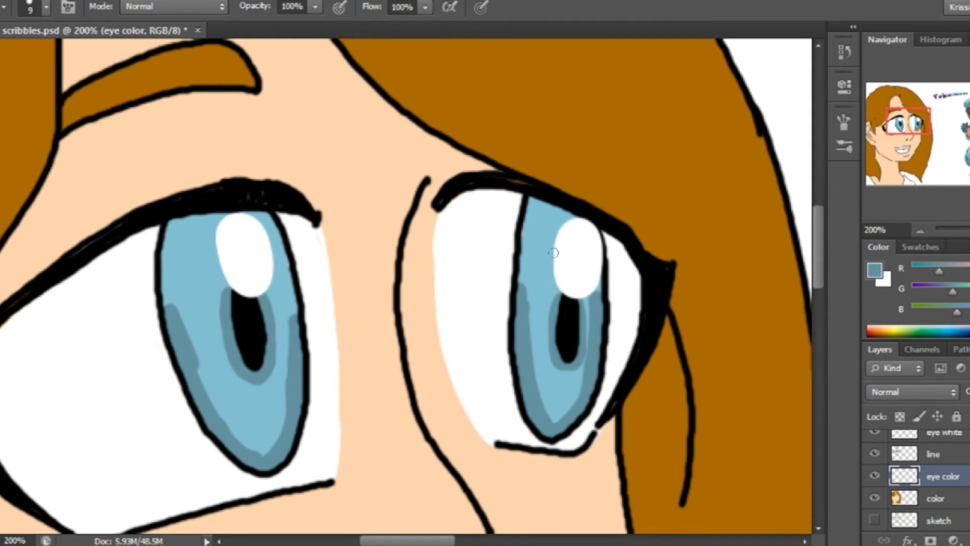
{"action": "mouse_move", "coordinate": [172, 313]}
{"action": "left_mouse_down"}
{"action": "mouse_move", "coordinate": [265, 217]}
{"action": "mouse_move", "coordinate": [293, 353]}
{"action": "left_mouse_up"}
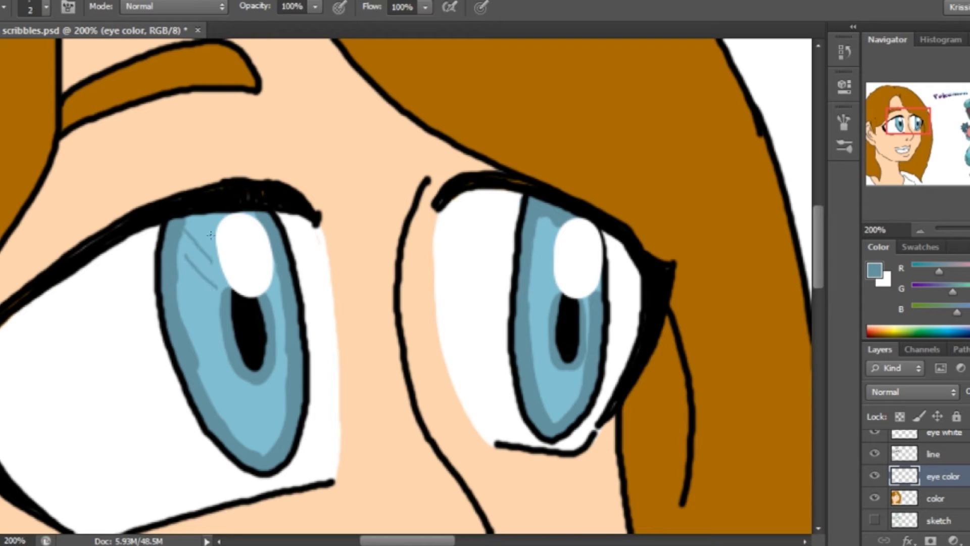
Step: Add light blue streaks to the left iris and smudge both irises smooth
{"action": "left_click", "coordinate": [874, 270]}
{"action": "left_click", "coordinate": [931, 301]}
{"action": "left_click_drag", "start_coordinate": [249, 399], "coordinate": [243, 427]}
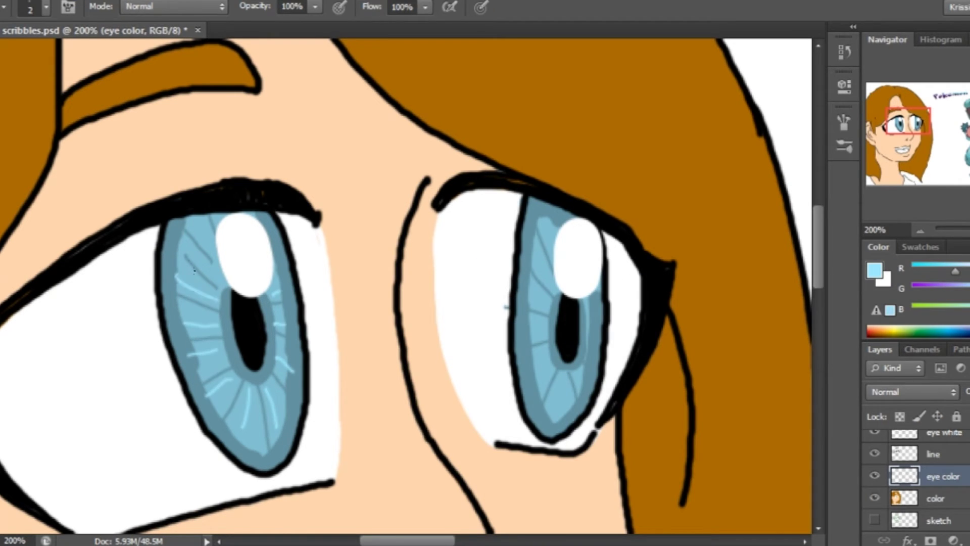
{"action": "key", "text": "r"}
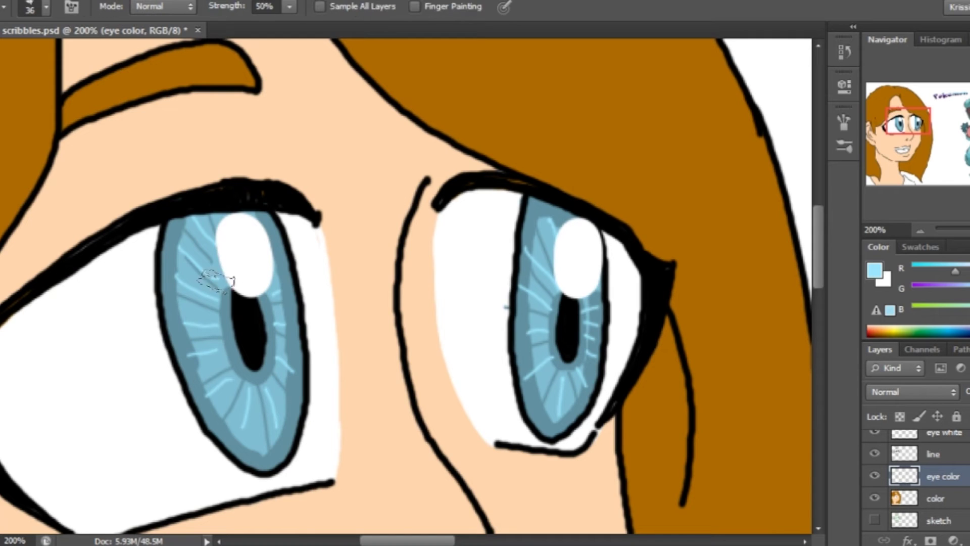
{"action": "left_click_drag", "start_coordinate": [202, 232], "coordinate": [222, 404]}
{"action": "mouse_move", "coordinate": [278, 298]}
{"action": "left_mouse_down"}
{"action": "mouse_move", "coordinate": [303, 353]}
{"action": "mouse_move", "coordinate": [240, 399]}
{"action": "left_mouse_up"}
{"action": "mouse_move", "coordinate": [538, 222]}
{"action": "left_mouse_down"}
{"action": "mouse_move", "coordinate": [536, 368]}
{"action": "mouse_move", "coordinate": [581, 424]}
{"action": "left_mouse_up"}
{"action": "left_click_drag", "start_coordinate": [536, 314], "coordinate": [566, 429]}
{"action": "left_click_drag", "start_coordinate": [510, 213], "coordinate": [546, 363]}
Step: Smudge the remaining streaks in both irises into soft gradients
{"action": "key", "text": "e"}
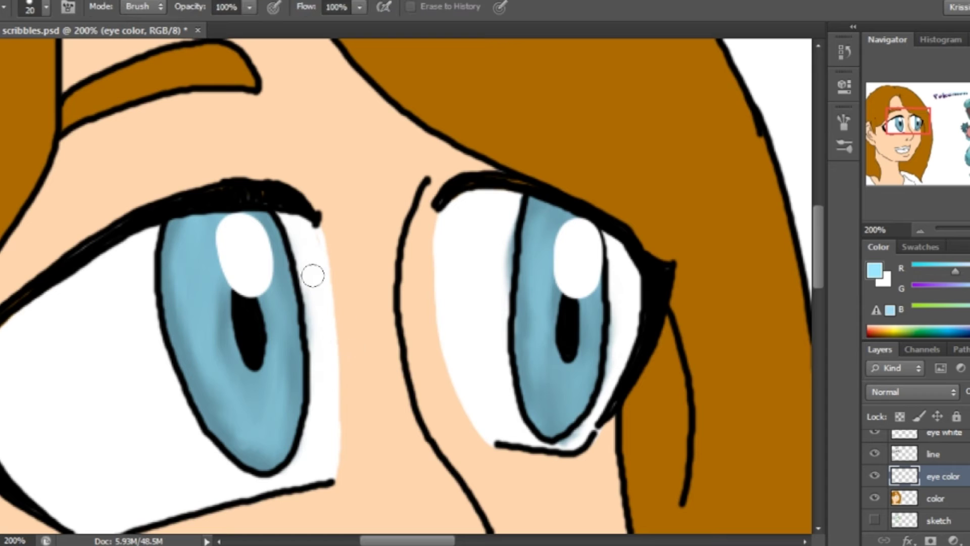
{"action": "key", "text": "b"}
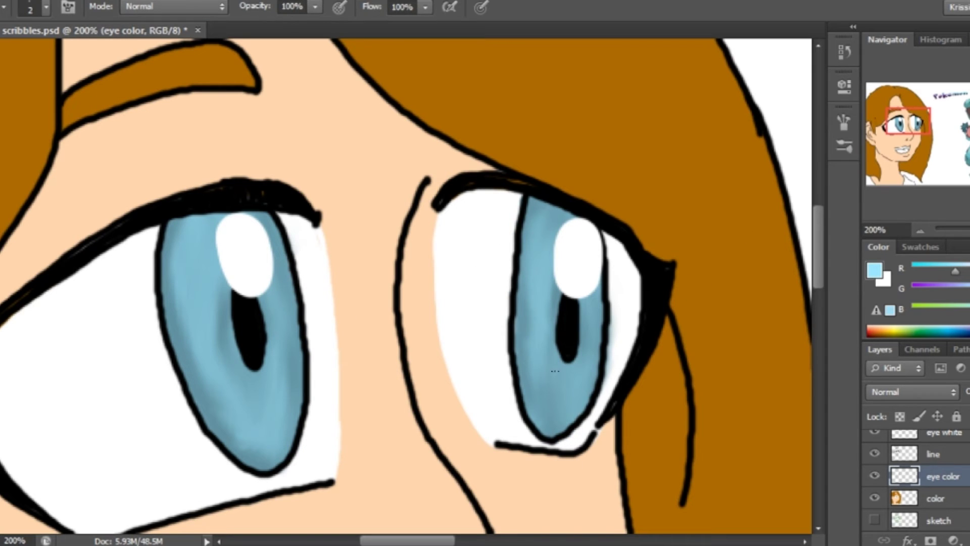
{"action": "key", "text": "r"}
{"action": "left_click_drag", "start_coordinate": [252, 392], "coordinate": [237, 394]}
{"action": "mouse_move", "coordinate": [550, 373]}
{"action": "left_mouse_down"}
{"action": "mouse_move", "coordinate": [581, 368]}
{"action": "mouse_move", "coordinate": [586, 389]}
{"action": "mouse_move", "coordinate": [592, 340]}
{"action": "left_mouse_up"}
{"action": "key", "text": "e"}
{"action": "key", "text": "b"}
{"action": "key", "text": "e"}
{"action": "key", "text": "r"}
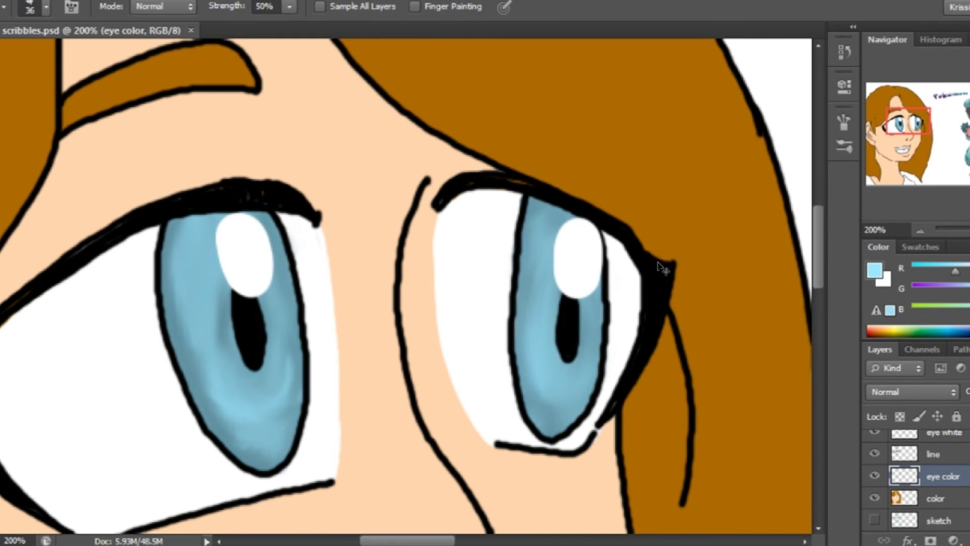
Step: Zoom out, select and expand the white shirt, and fill it purple
{"action": "key", "text": "ctrl+0"}
{"action": "key", "text": "i"}
{"action": "key", "text": "w"}
{"action": "left_click", "coordinate": [202, 495]}
{"action": "key", "text": "Return"}
{"action": "key", "text": "g"}
{"action": "left_click", "coordinate": [212, 502]}
{"action": "scroll", "coordinate": [245, 333], "scroll_direction": "up", "scroll_amount": 2}
Step: Select and expand the upper mouth area and fill it black
{"action": "scroll", "coordinate": [425, 238], "scroll_direction": "up", "scroll_amount": 1}
{"action": "key", "text": "d"}
{"action": "key", "text": "b"}
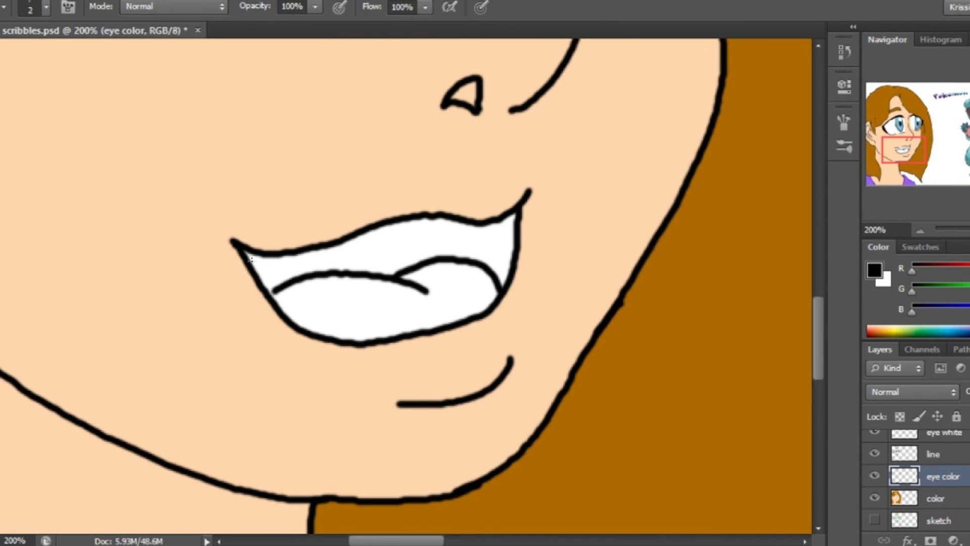
{"action": "key", "text": "w"}
{"action": "left_click", "coordinate": [319, 265]}
{"action": "key", "text": "alt+s"}
{"action": "key", "text": "m"}
{"action": "key", "text": "e"}
{"action": "key", "text": "Return"}
{"action": "key", "text": "g"}
Step: Select and expand the lower mouth area and fill it pink for the tongue
{"action": "left_click", "coordinate": [396, 252]}
{"action": "key", "text": "ctrl+d"}
{"action": "key", "text": "b"}
{"action": "key", "text": "w"}
{"action": "left_click", "coordinate": [412, 290]}
{"action": "key", "text": "alt+s"}
{"action": "key", "text": "m"}
{"action": "key", "text": "e"}
{"action": "key", "text": "Return"}
{"action": "key", "text": "g"}
{"action": "left_click", "coordinate": [440, 268]}
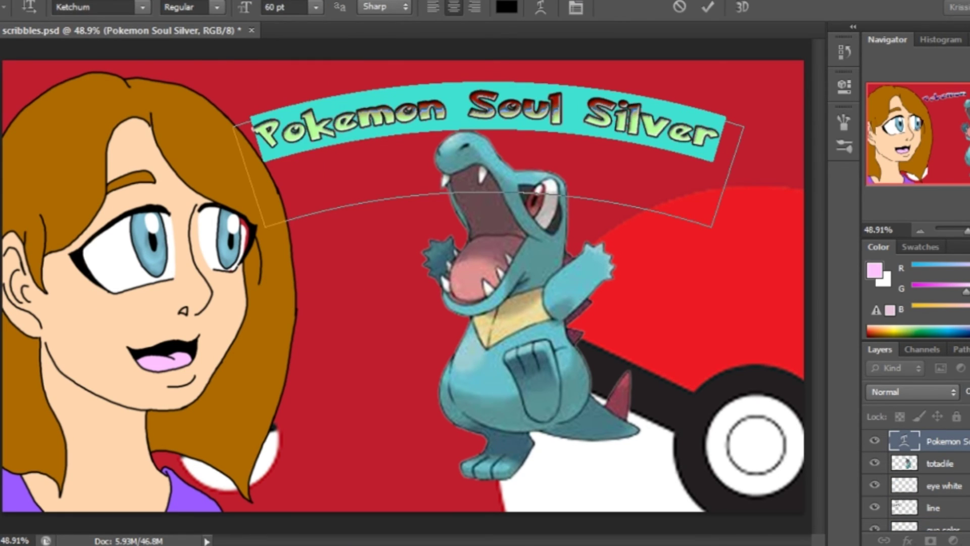
Step: Reset the colours to black and white, then discard an empty text box
{"action": "key", "text": "d"}
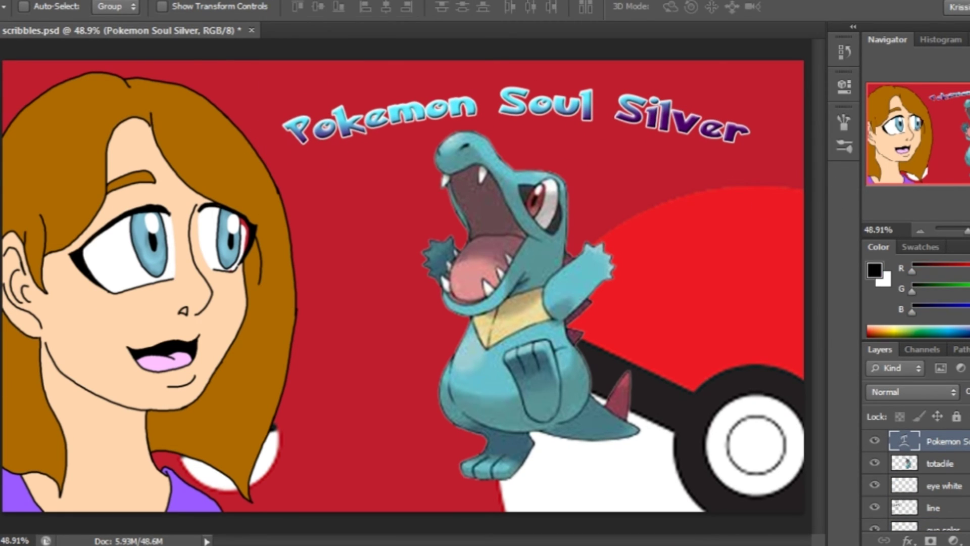
{"action": "key", "text": "t"}
{"action": "left_click_drag", "start_coordinate": [334, 328], "coordinate": [458, 486]}
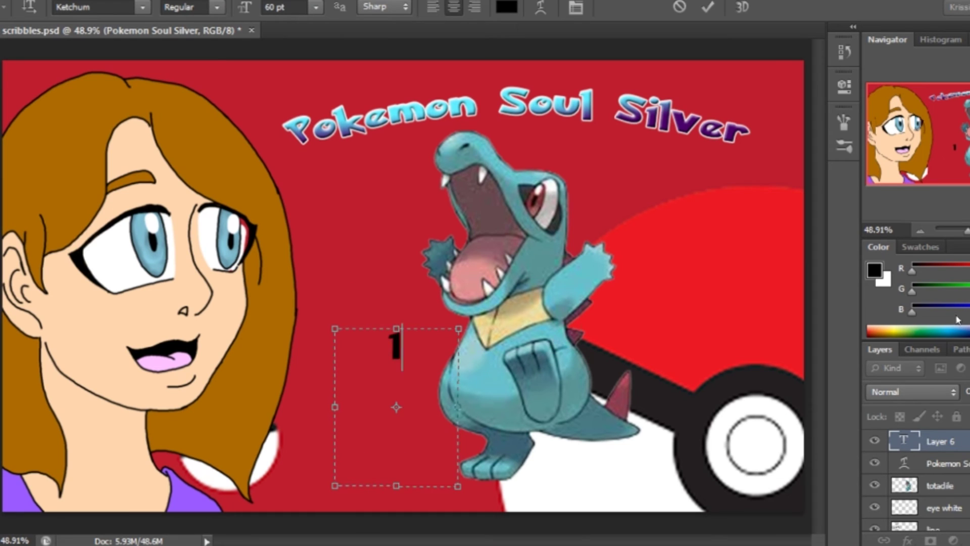
{"action": "key", "text": "Escape"}
Step: Duplicate the 'Pokemon Soul Silver' title, move the copy down, and change its text to '1'
{"action": "key", "text": "ctrl+j"}
{"action": "left_click_drag", "start_coordinate": [525, 109], "coordinate": [523, 391]}
{"action": "left_click", "coordinate": [475, 384]}
{"action": "key", "text": "ctrl+a"}
{"action": "type", "text": "1"}
Step: Set the text warp style of the '1' to None
{"action": "left_click", "coordinate": [540, 7]}
{"action": "left_click", "coordinate": [534, 127]}
{"action": "left_click", "coordinate": [498, 147]}
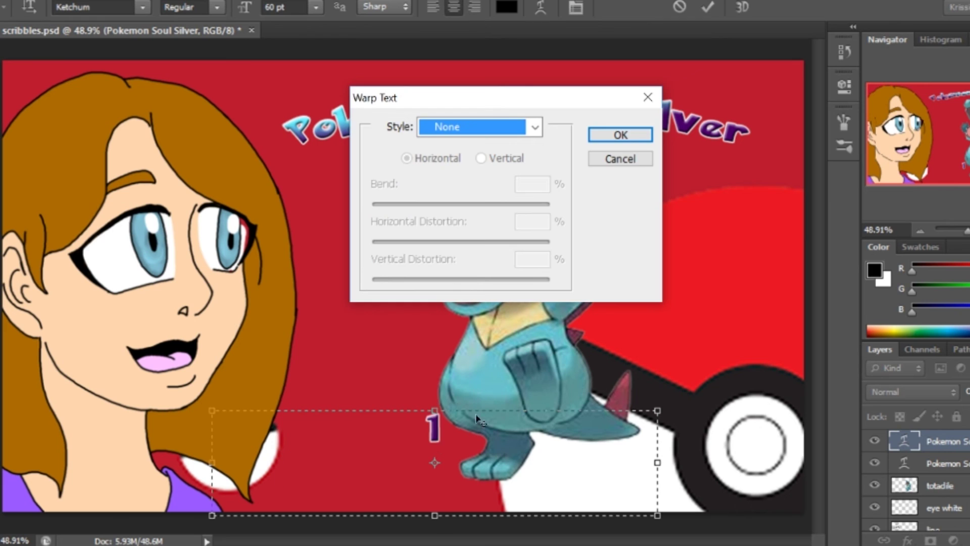
{"action": "key", "text": "Return"}
Step: Enlarge the '1' to font size 50 and move it toward the Pokéball centre
{"action": "triple_click", "coordinate": [283, 7]}
{"action": "type", "text": "72"}
{"action": "key", "text": "Return"}
{"action": "type", "text": "50"}
{"action": "key", "text": "Return"}
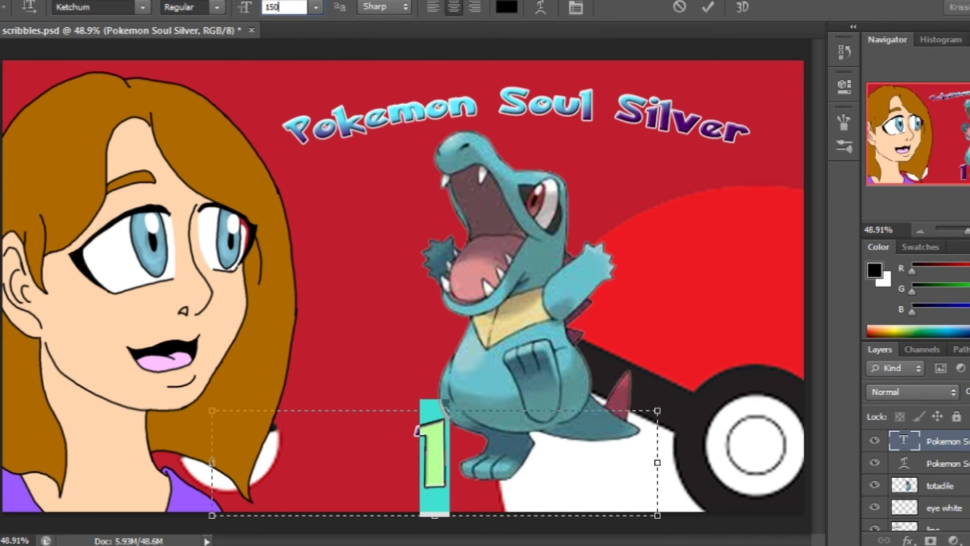
{"action": "left_click_drag", "start_coordinate": [212, 463], "coordinate": [386, 410]}
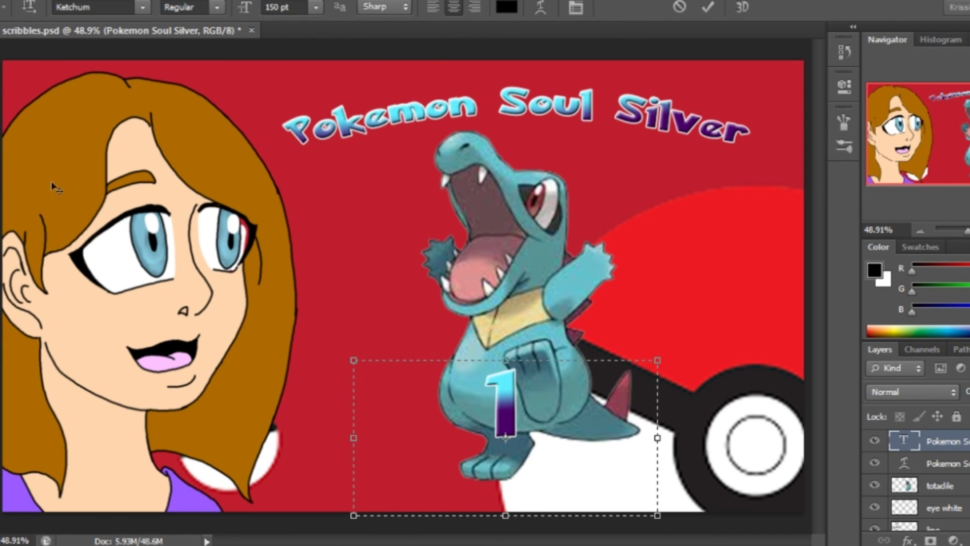
{"action": "left_click_drag", "start_coordinate": [521, 455], "coordinate": [745, 438]}
Step: Raise the '1' to size 200, centre it on the Pokéball, and save
{"action": "type", "text": "200"}
{"action": "key", "text": "Return"}
{"action": "key", "text": "v"}
{"action": "left_click_drag", "start_coordinate": [751, 430], "coordinate": [752, 436]}
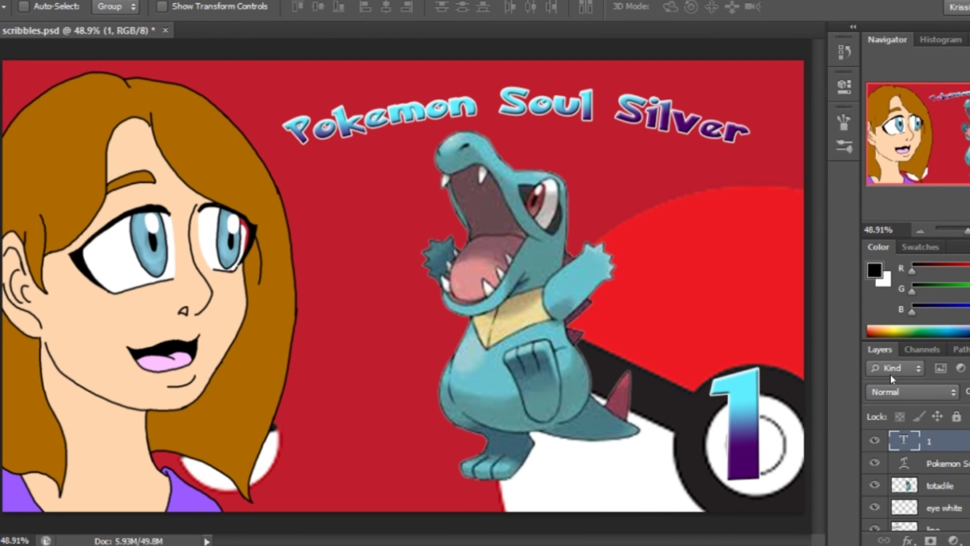
{"action": "key", "text": "ctrl+s"}
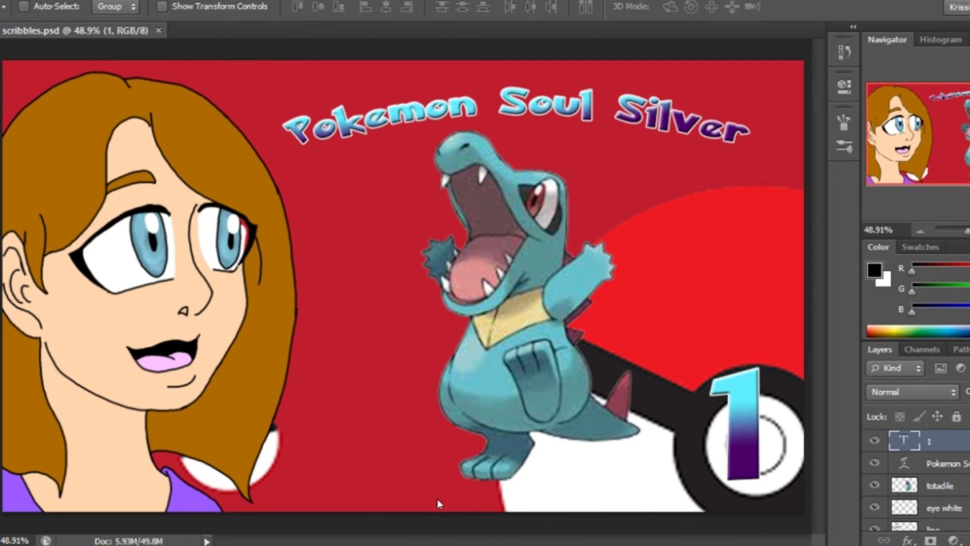